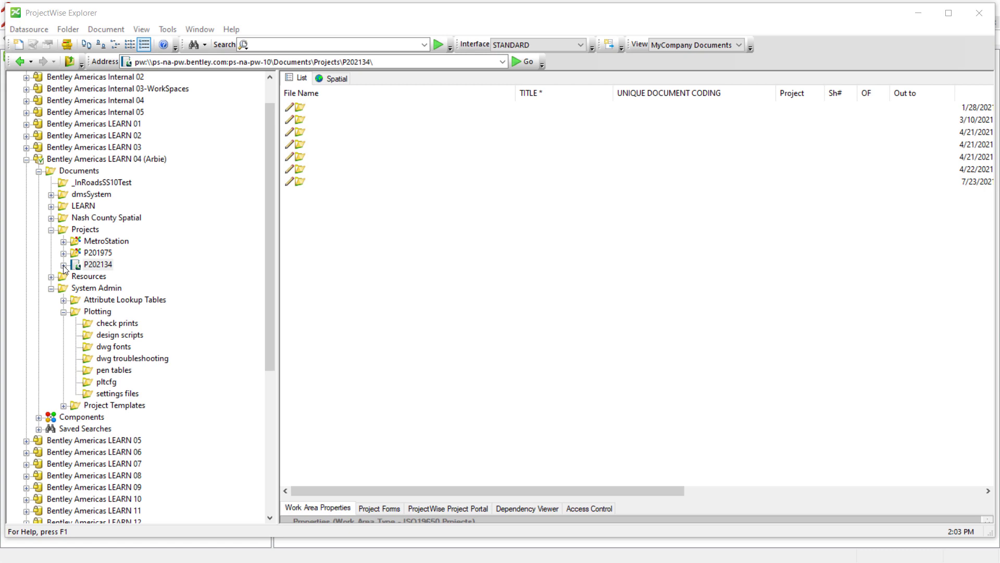
Expand P202134 > 01 Design > Roads > Drainage & Highway Engineer and show its Sheets folder
click(63, 266)
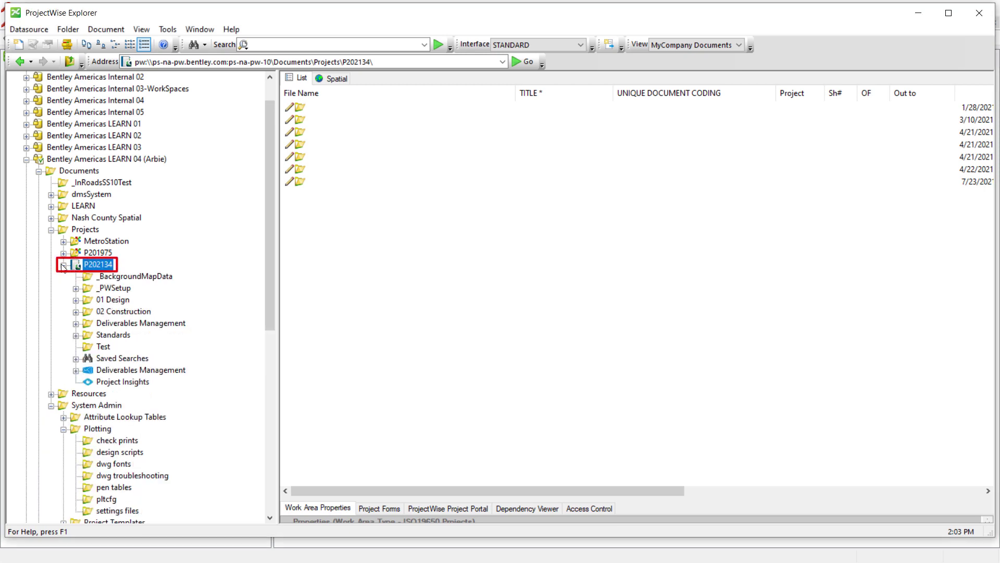
click(76, 300)
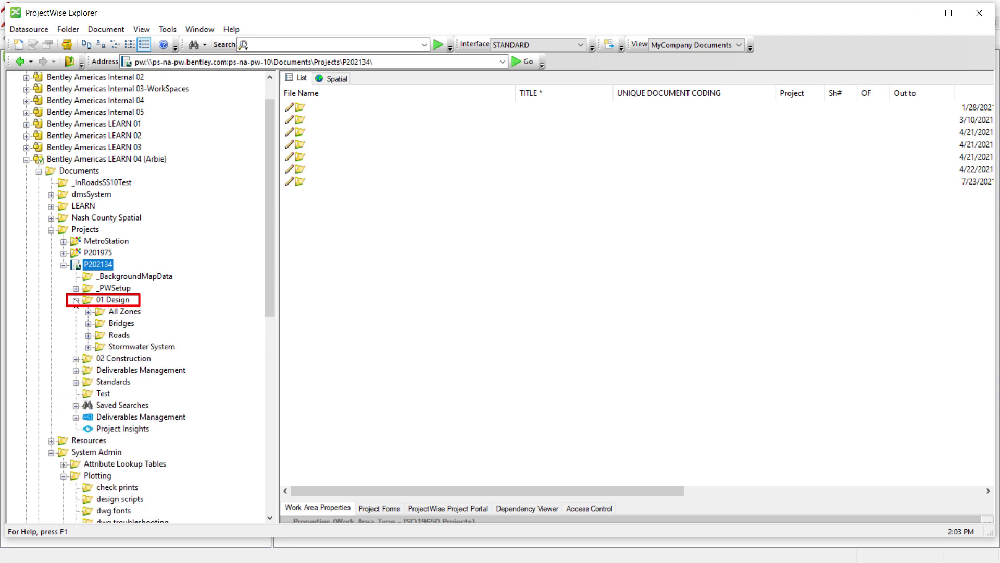
click(89, 335)
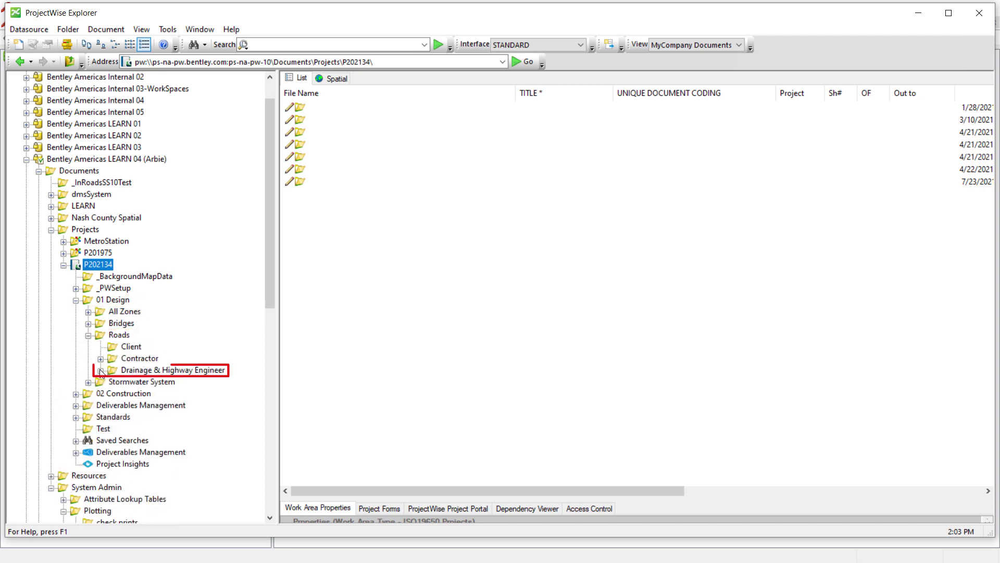
click(100, 370)
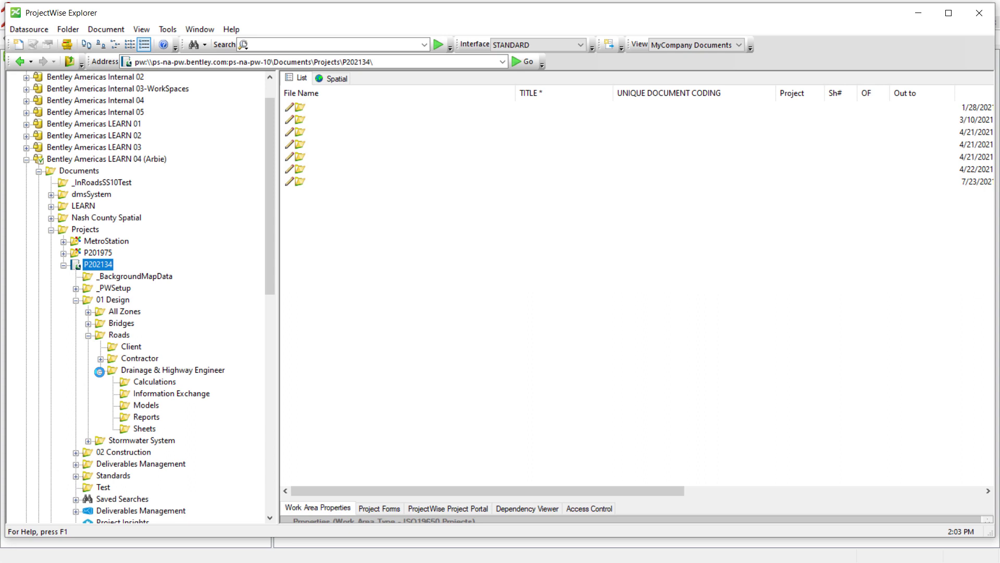
click(140, 428)
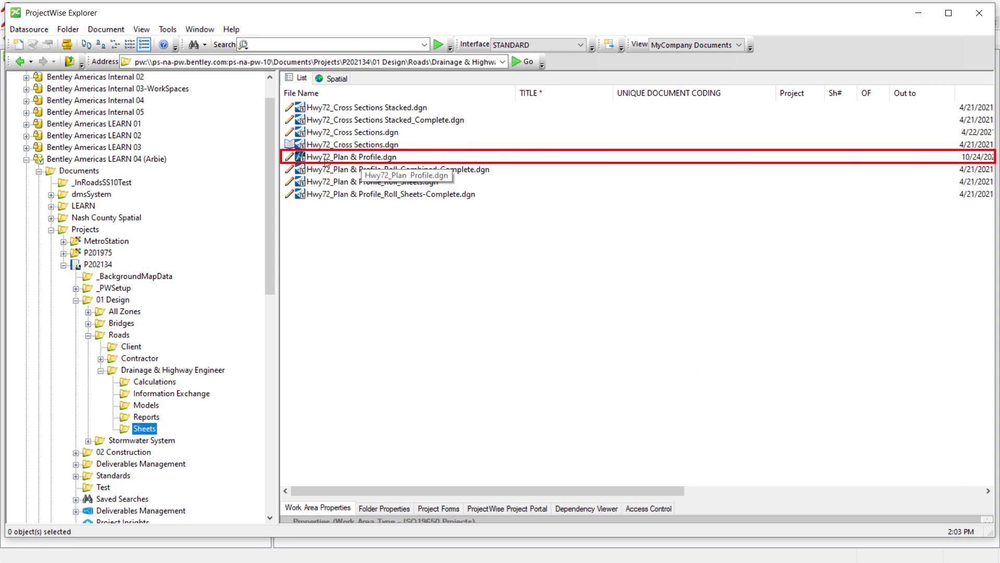
Open Hwy72_Plan & Profile.dgn and bring up its Print dialog, which uses FDOTPDF.pltcfg
double_click(377, 157)
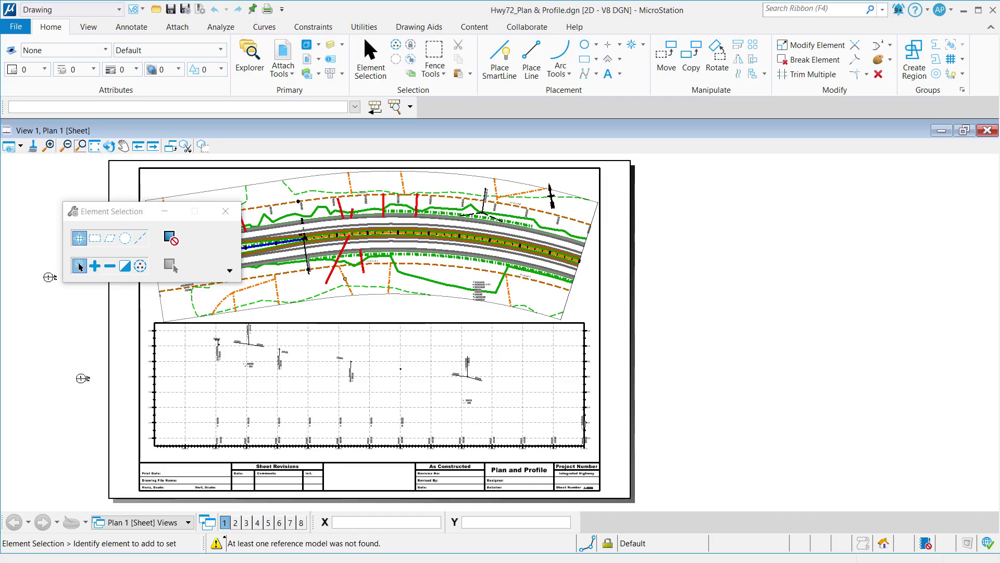
click(15, 27)
click(32, 360)
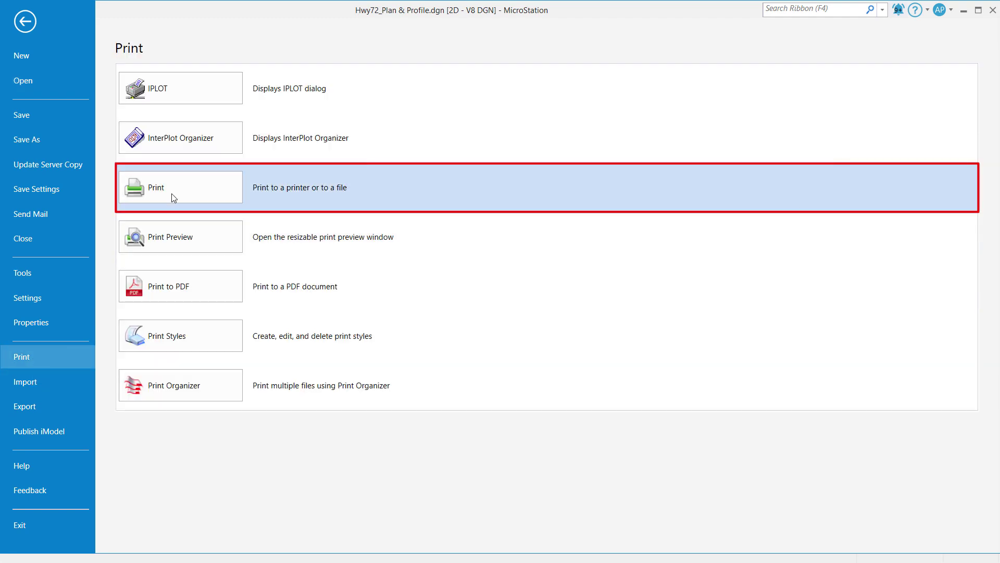
click(173, 197)
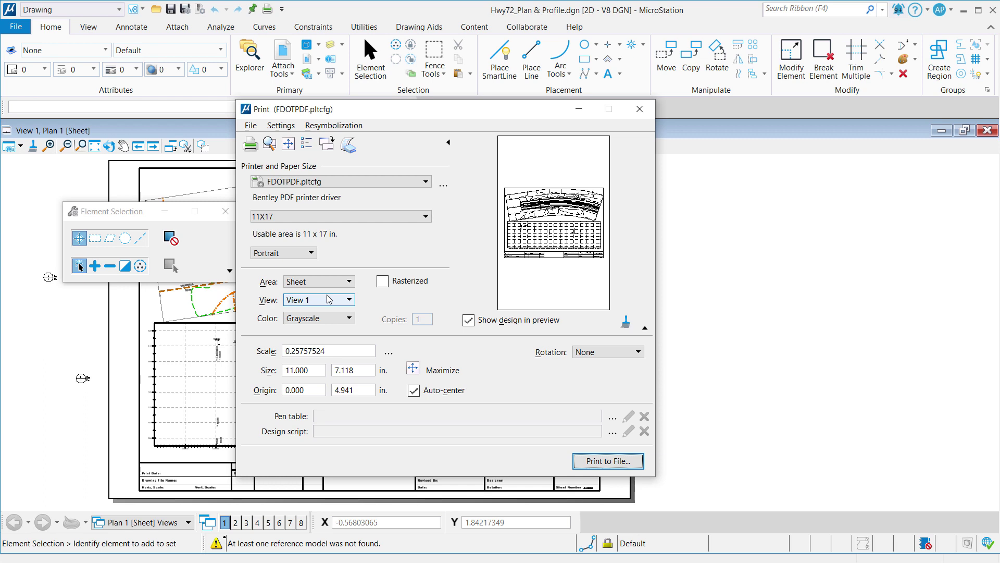
Browse for a printer configuration file in the System Admin > Plotting folder
click(443, 185)
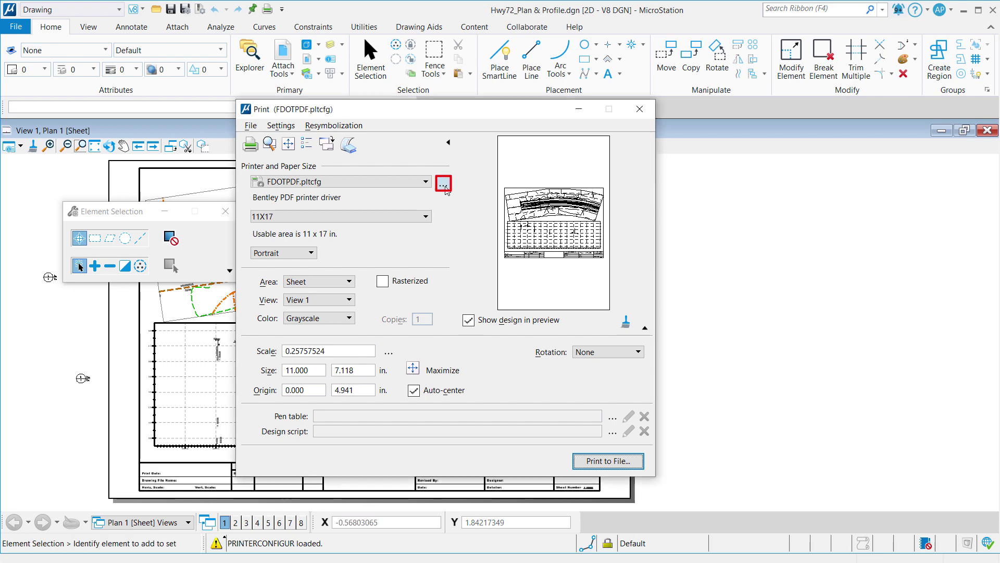
click(445, 187)
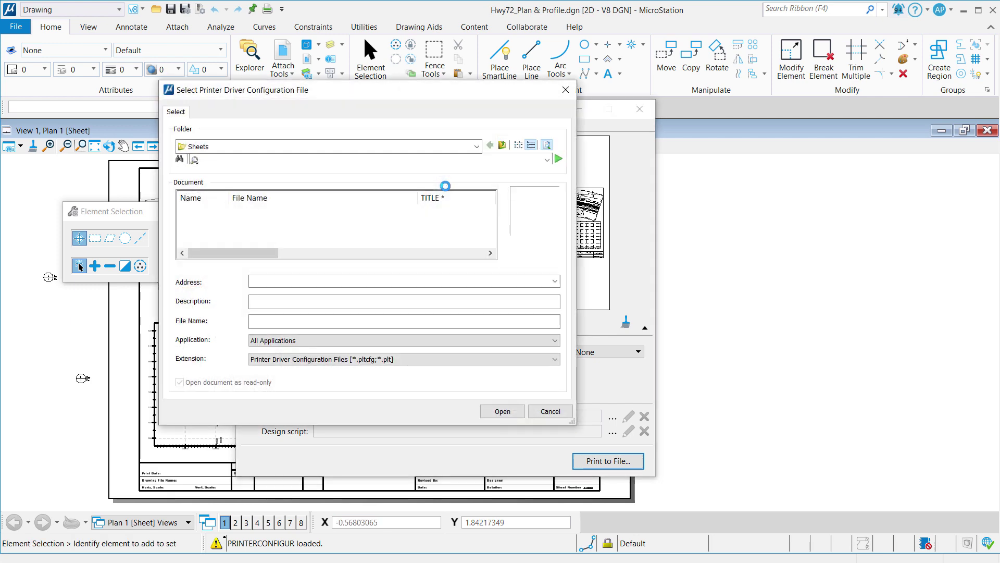
click(477, 147)
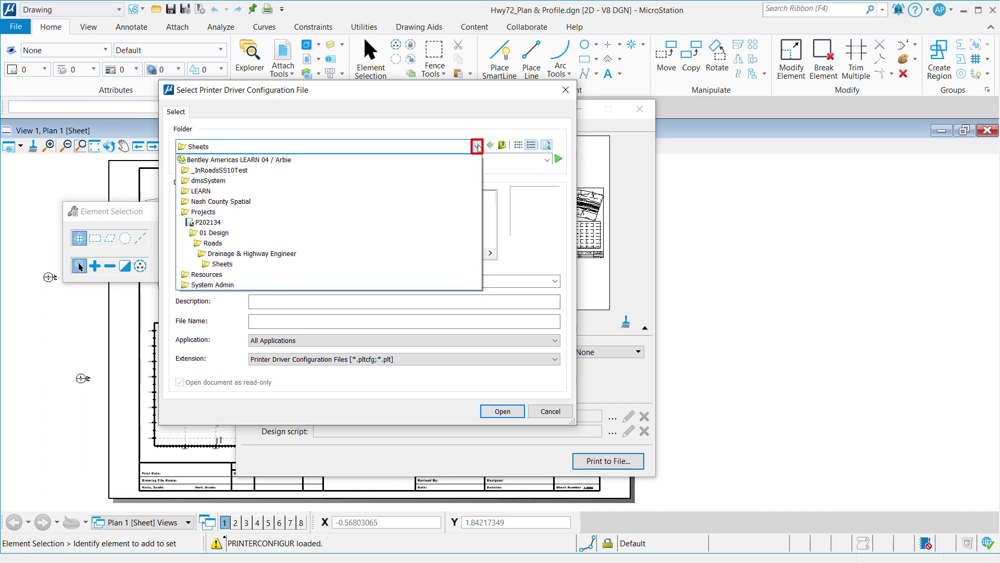
click(224, 285)
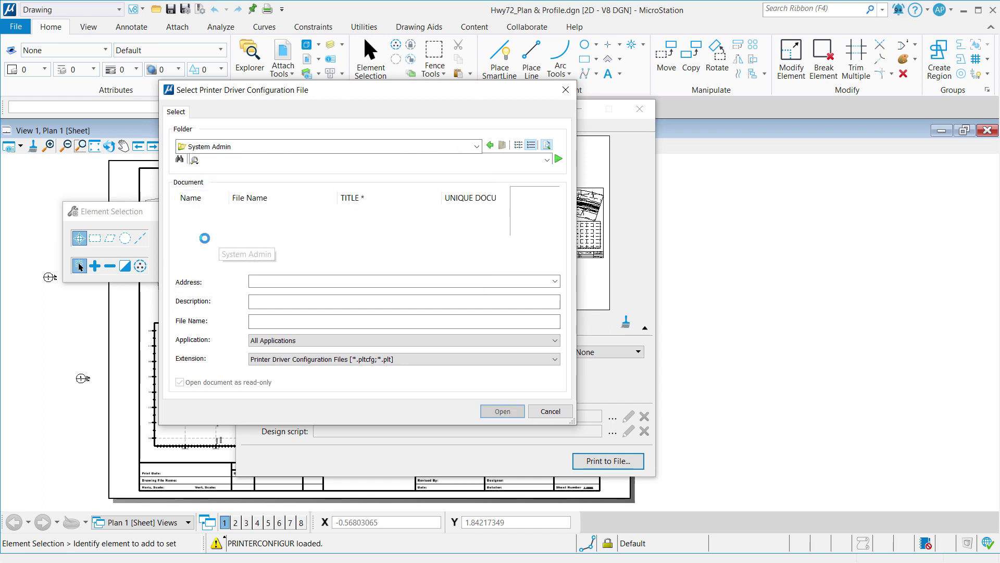
click(205, 223)
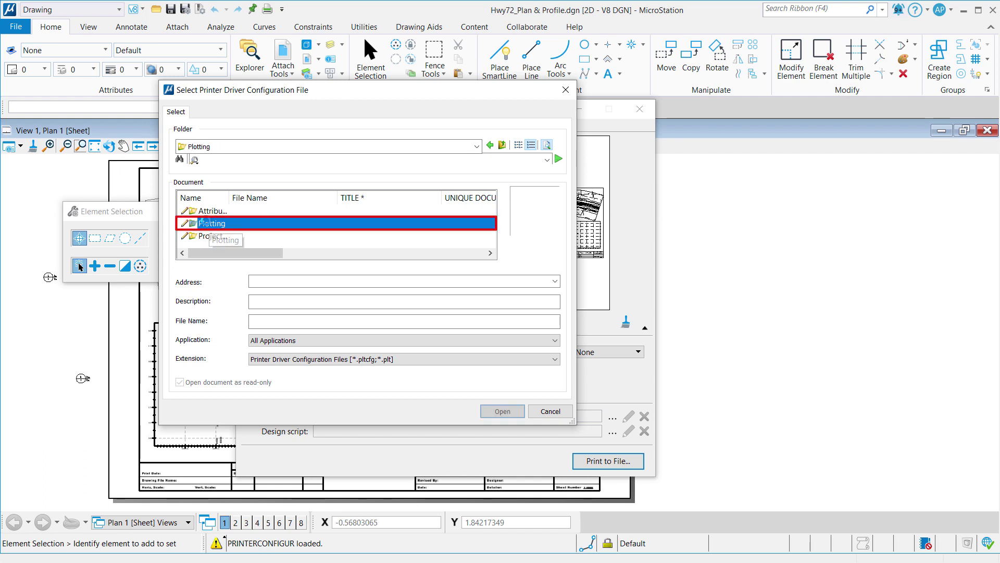
double_click(206, 223)
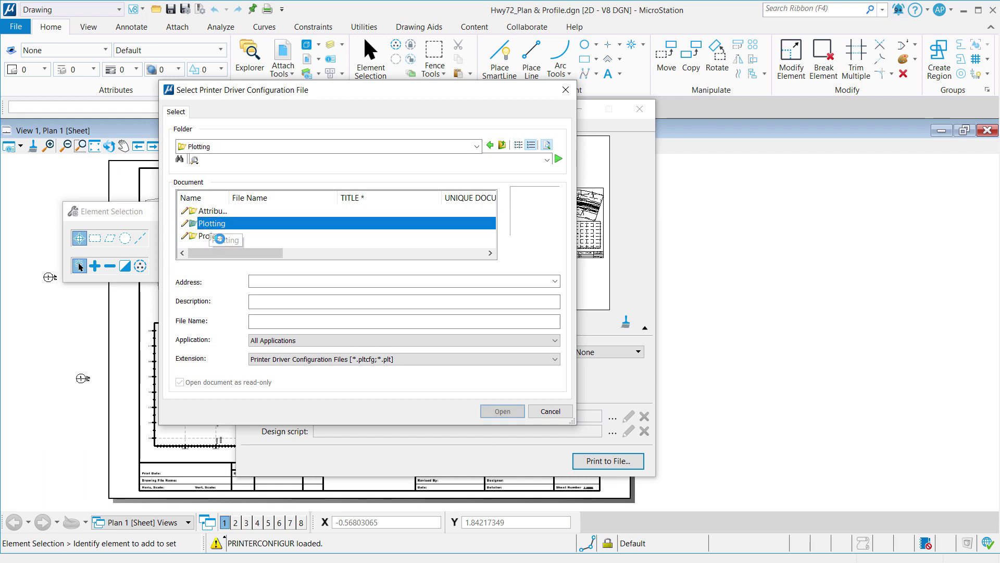
Load pdf.pltcfg from the pltcfg folder as the printer configuration
double_click(229, 198)
scroll(226, 227, down, 1)
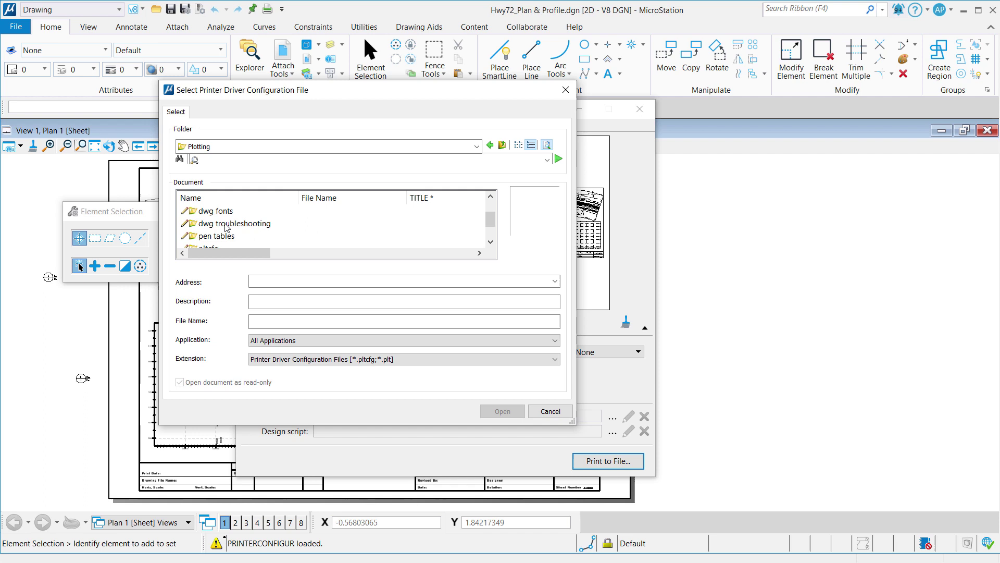
scroll(227, 227, down, 1)
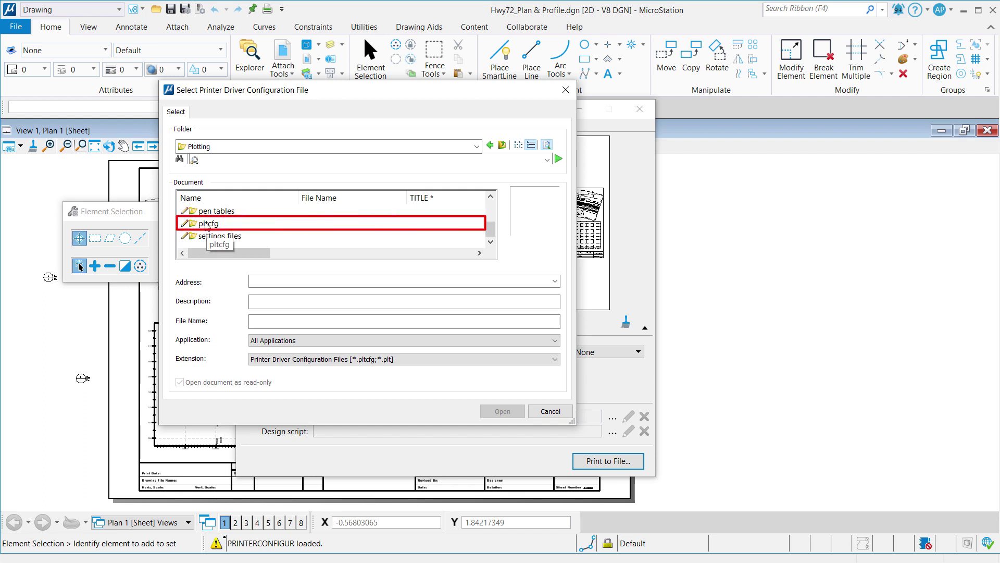
double_click(207, 224)
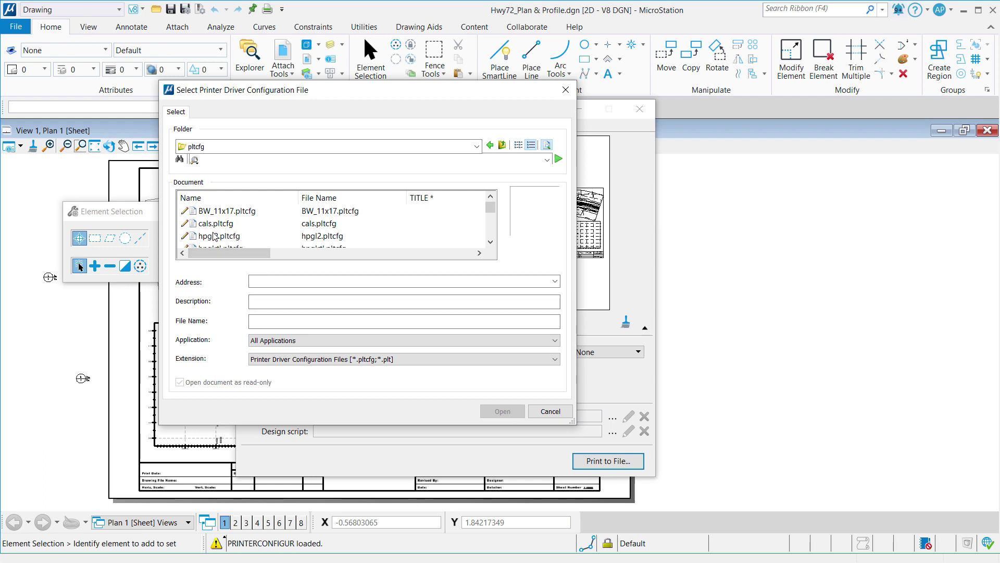
scroll(215, 239, down, 2)
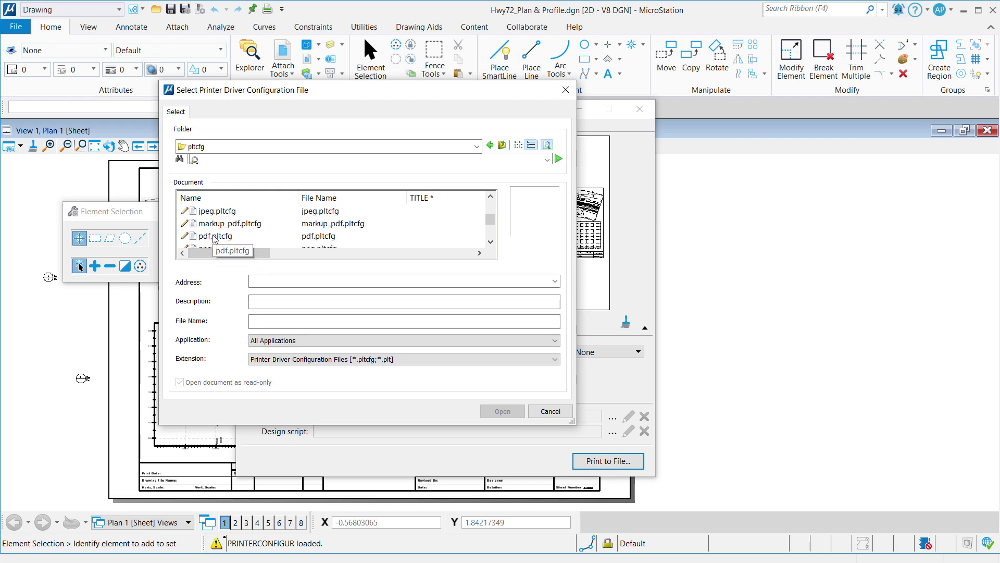
click(215, 238)
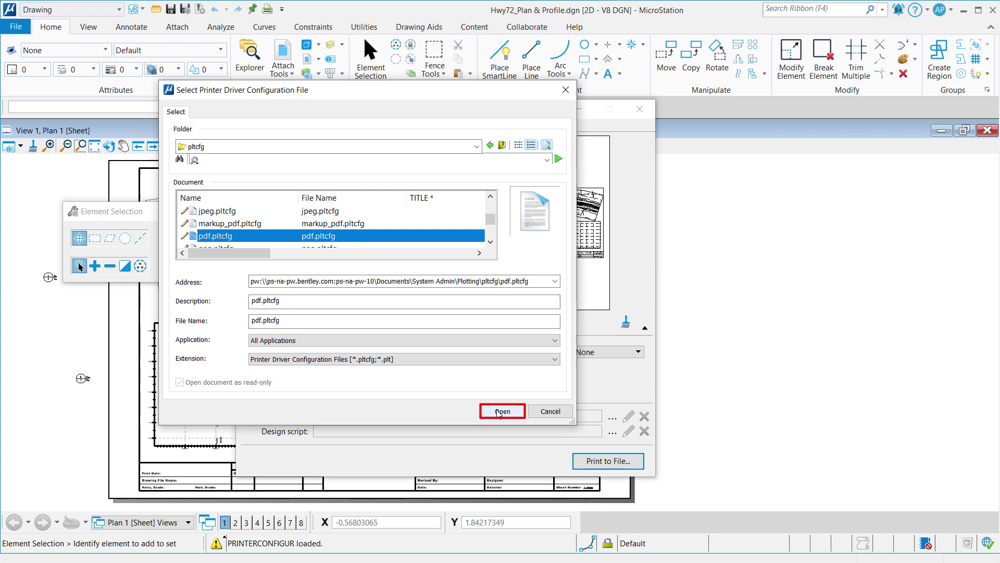
click(502, 412)
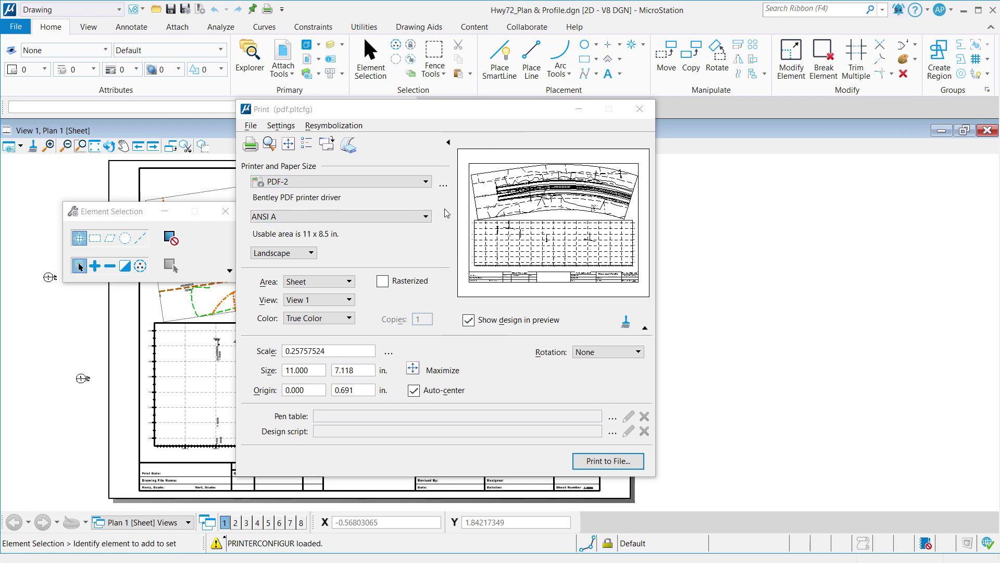
Edit the pdf.pltcfg printer driver configuration and review its Color Maps and Weight Maps
click(251, 126)
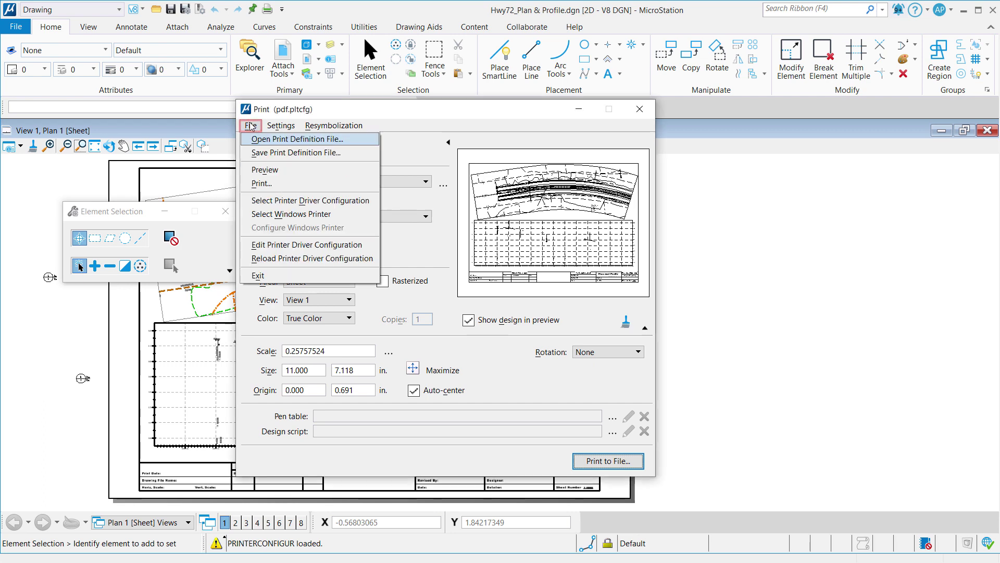
click(261, 250)
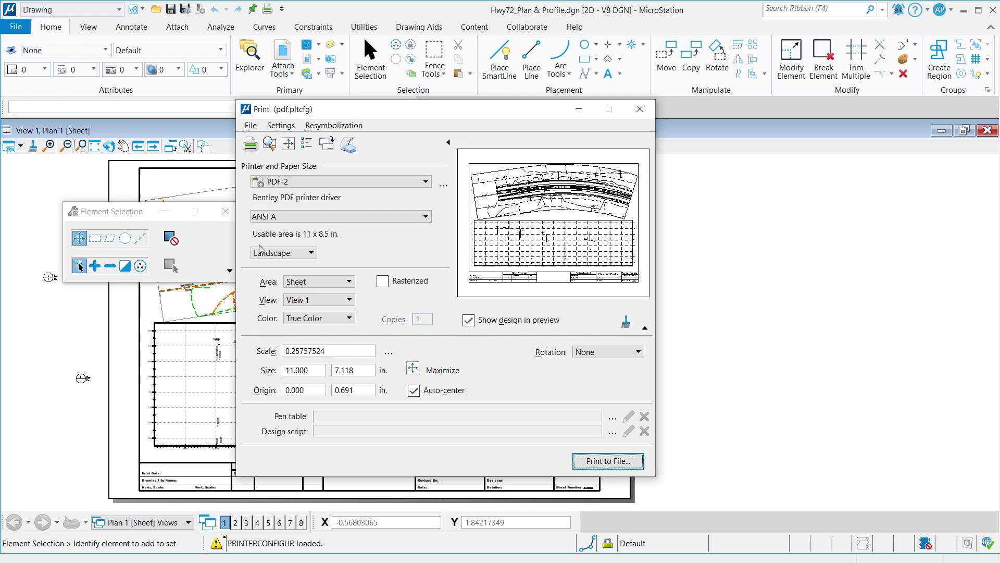
click(225, 105)
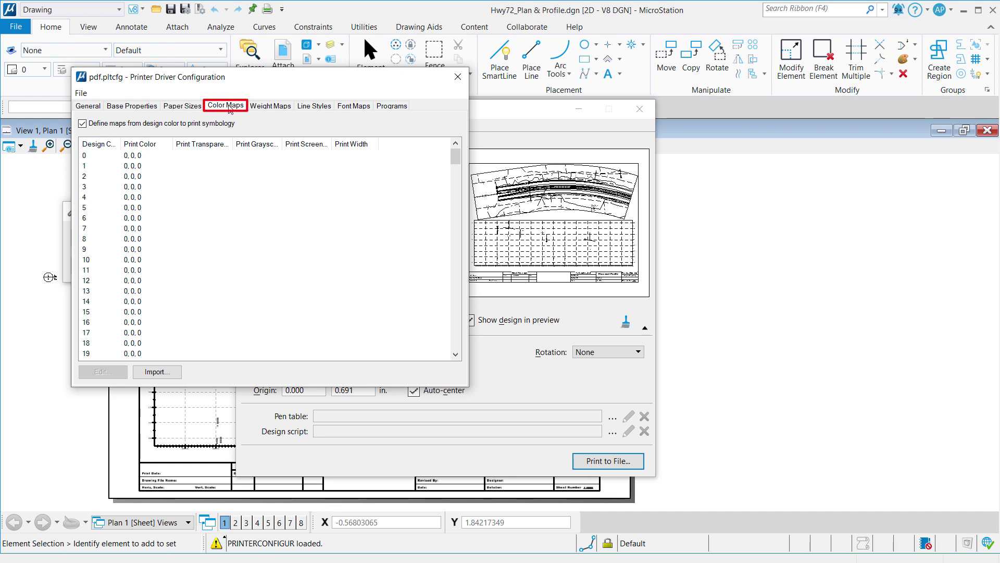
click(276, 106)
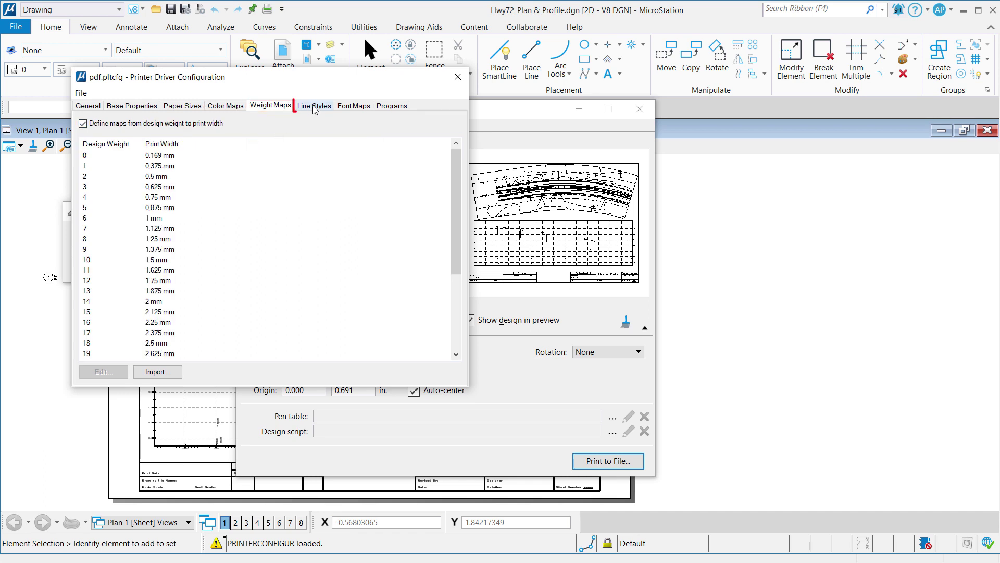
key(ctrl+Tab)
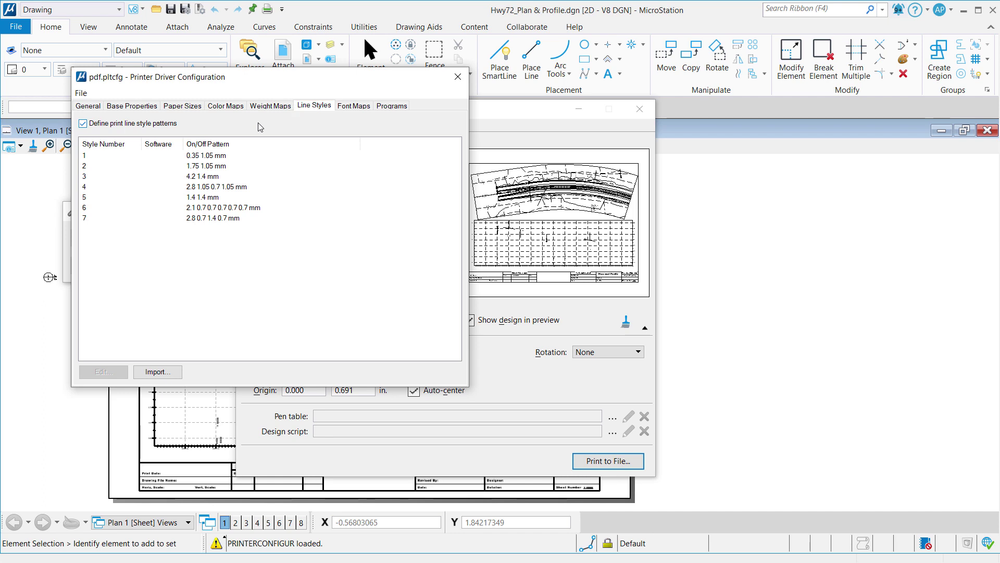
click(219, 107)
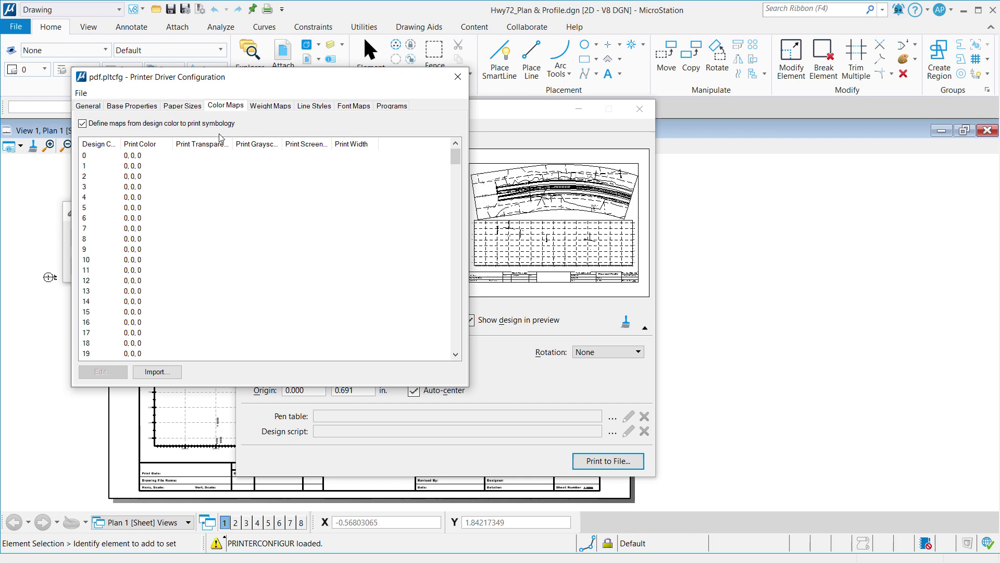
click(266, 106)
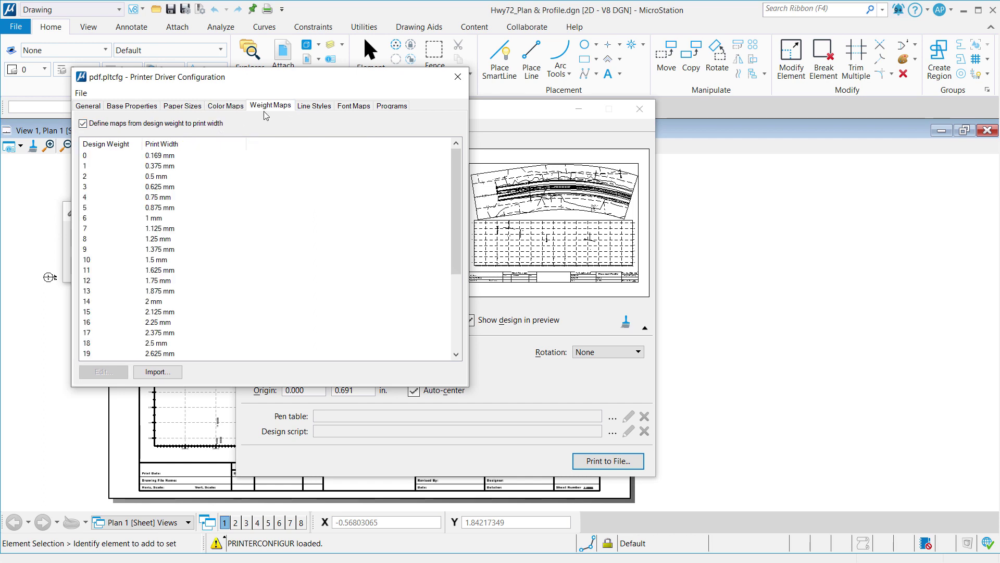
click(226, 106)
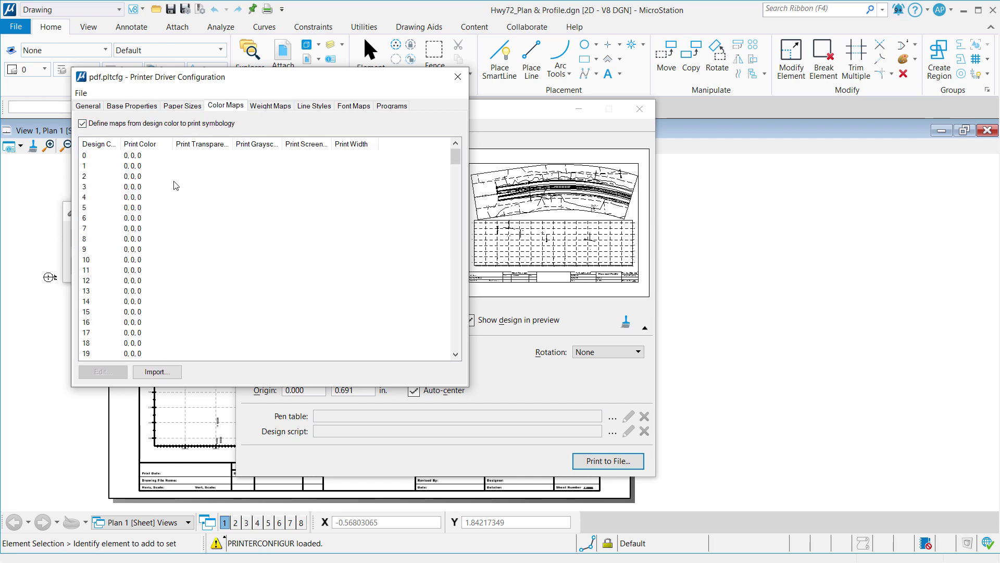
Inspect the colour map for design colour 3, cancel it, and close the configuration editor
double_click(140, 189)
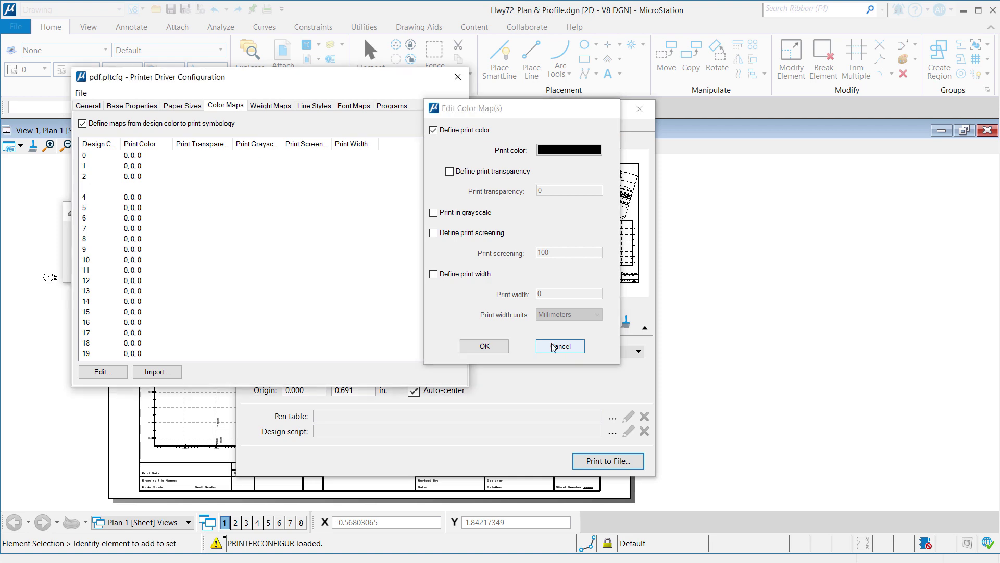
click(566, 351)
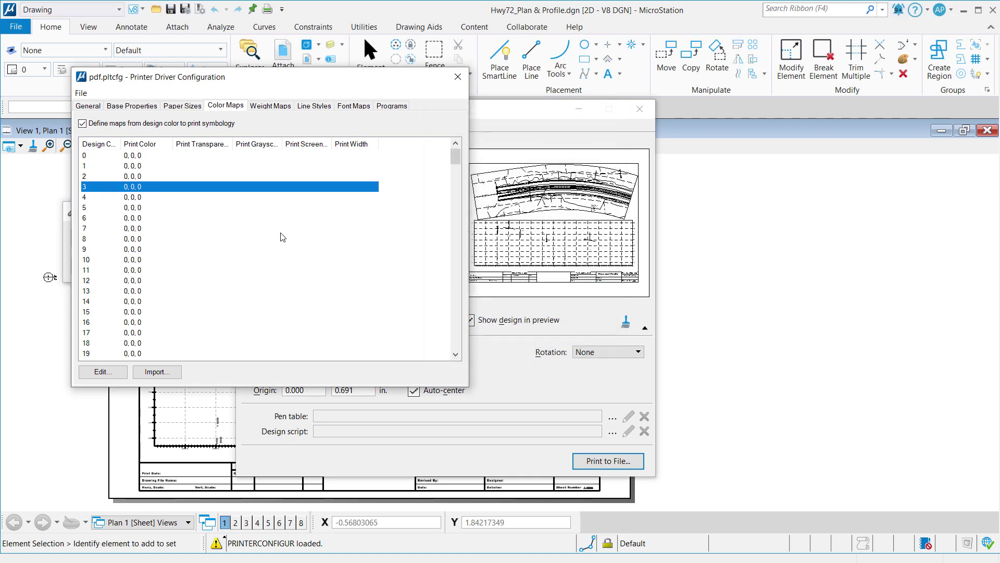
click(458, 78)
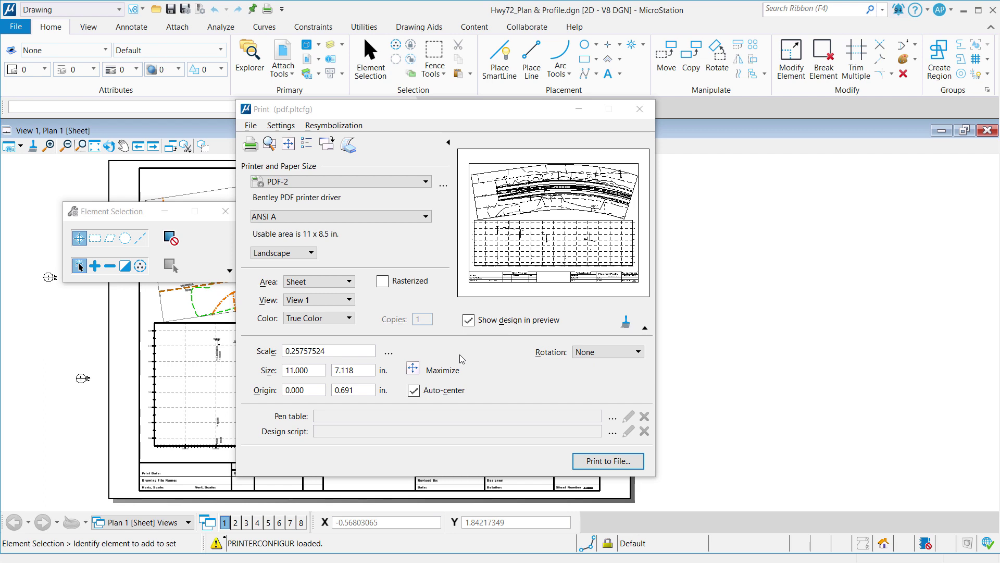
Start a new pen table in the System Admin\Plotting\pen tables folder
click(348, 127)
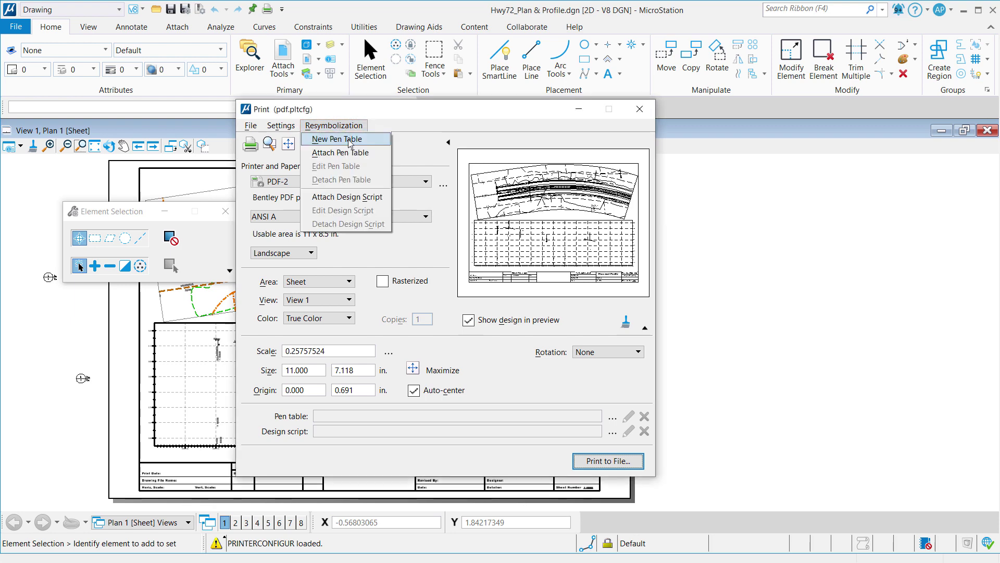
click(349, 140)
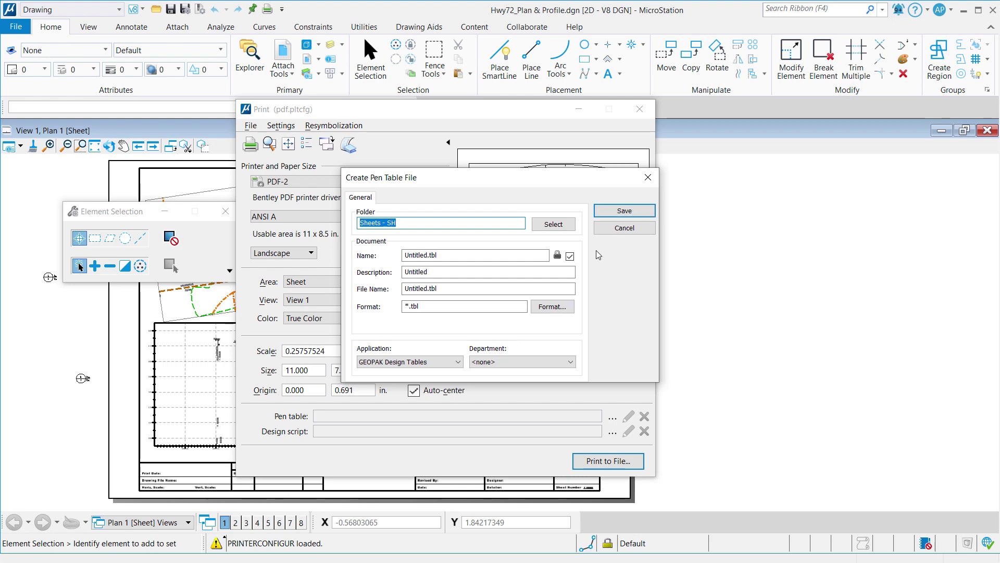
click(552, 225)
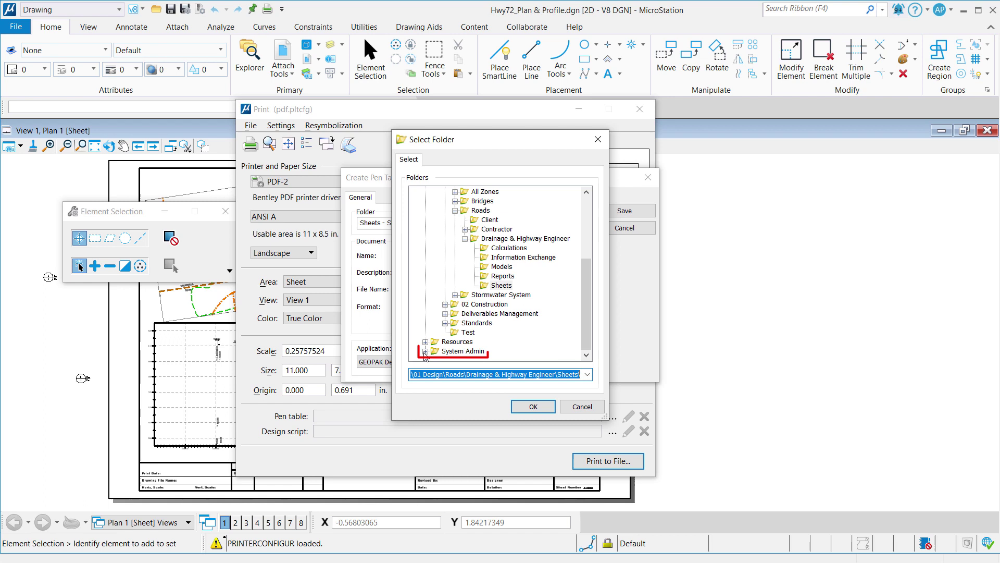
click(425, 351)
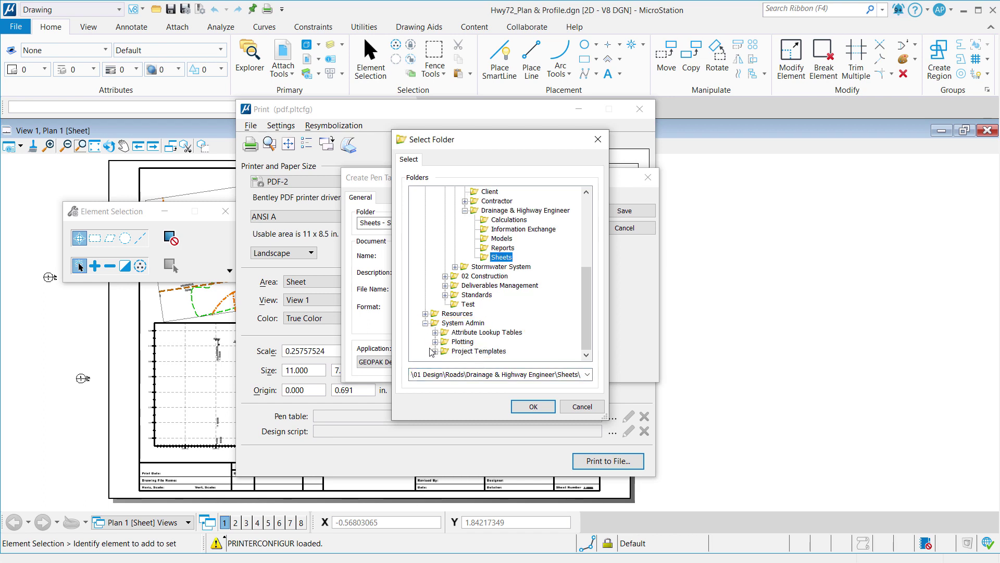
click(435, 341)
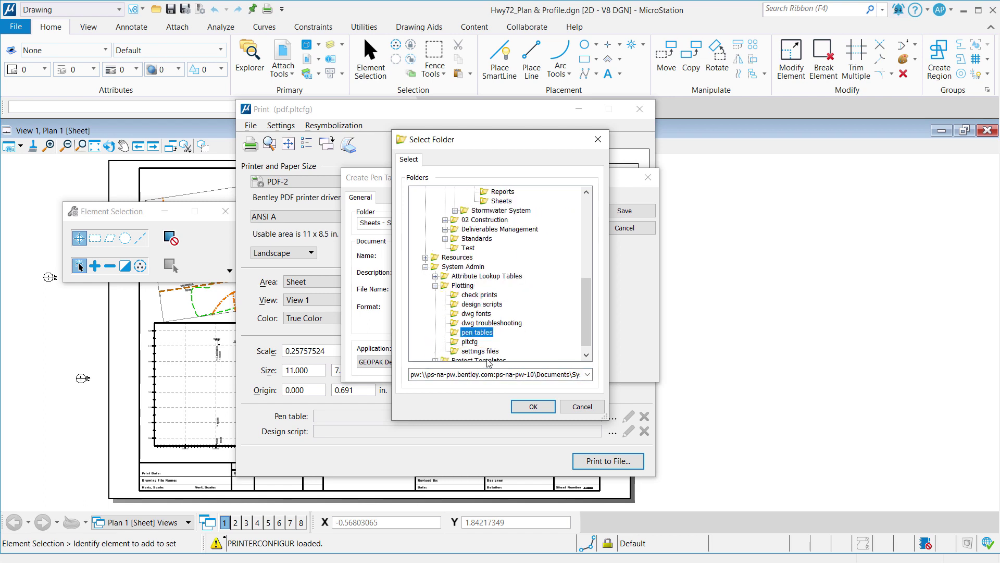
click(485, 333)
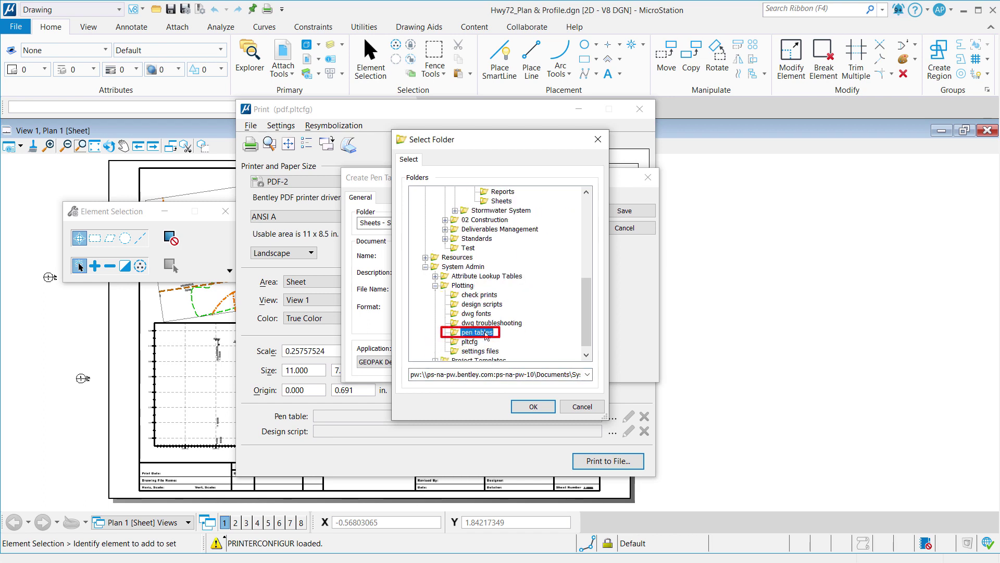
click(526, 411)
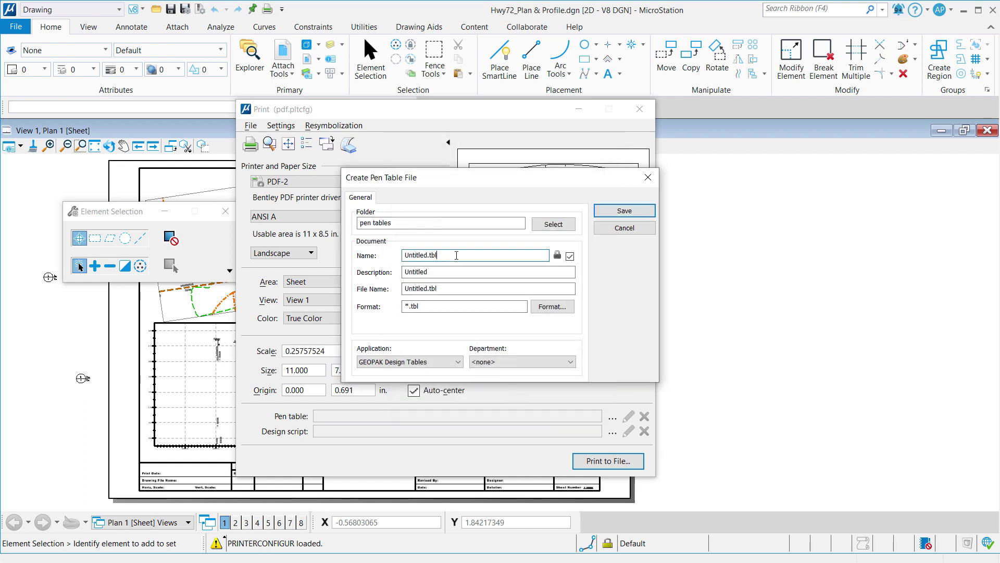
Name the pen table BW.tbl, give it the description BW.tbl, and save it
drag(464, 255, 355, 260)
text(BW)
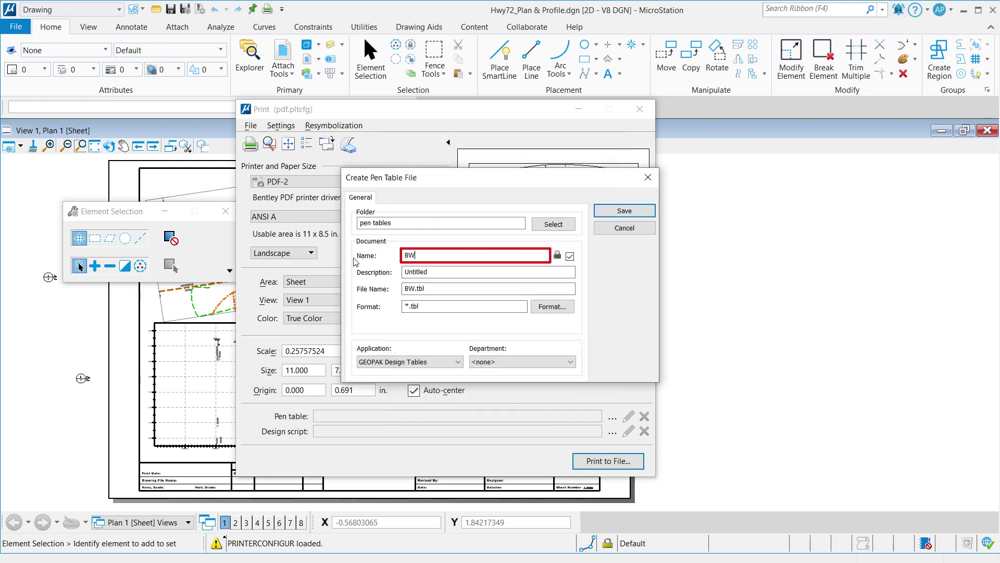
text(.tbl)
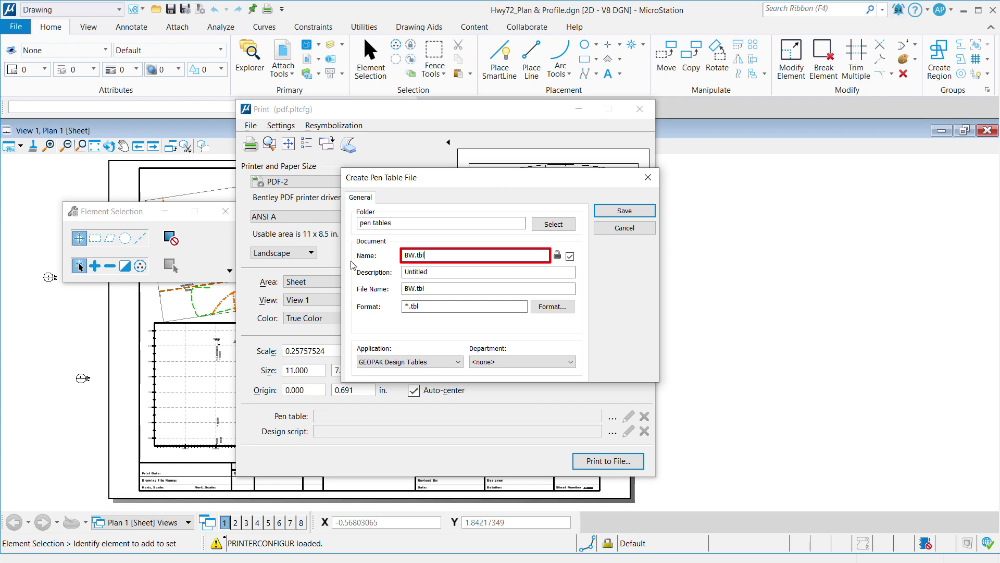
key(Tab)
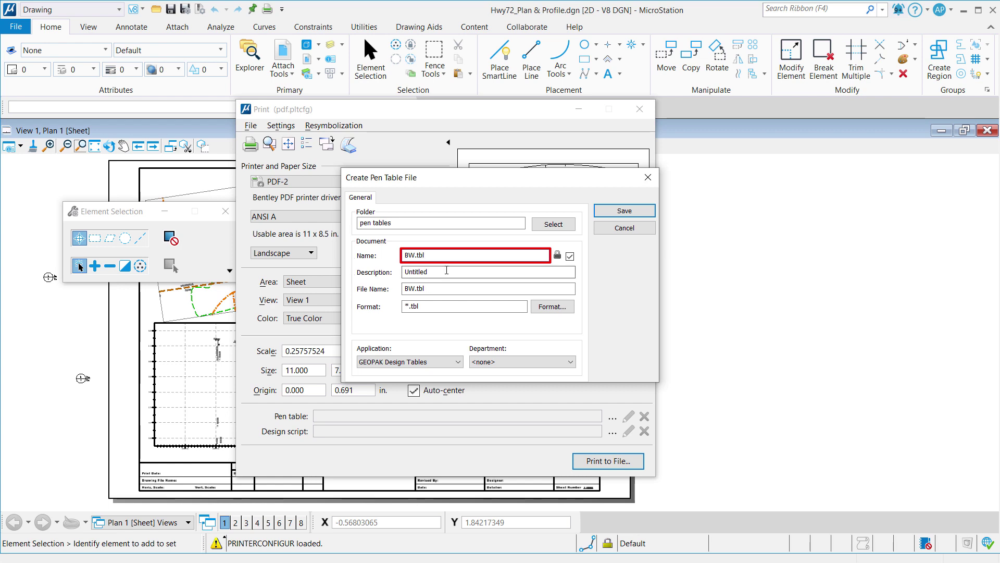
key(shift+Tab)
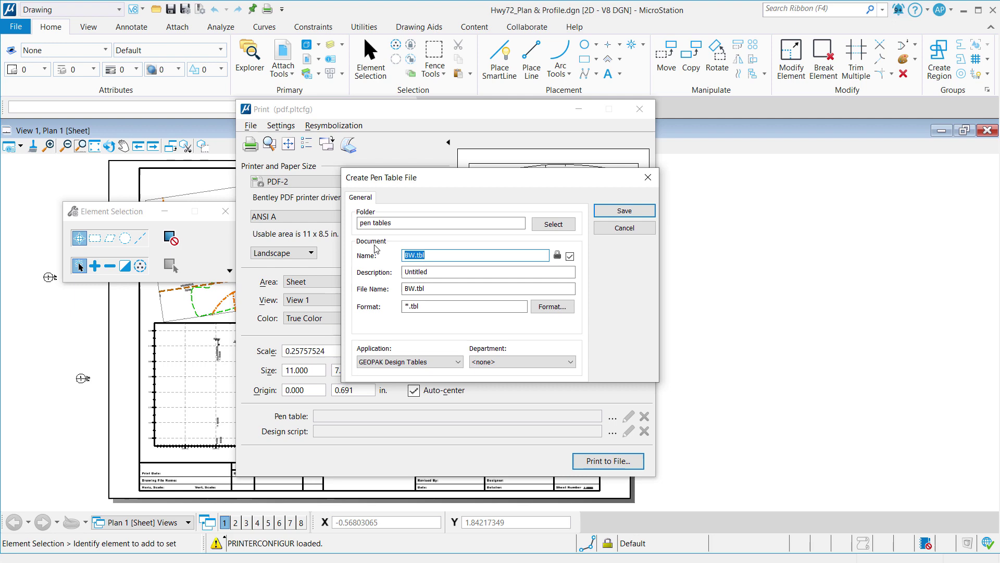
key(ctrl+c)
double_click(417, 271)
key(ctrl+v)
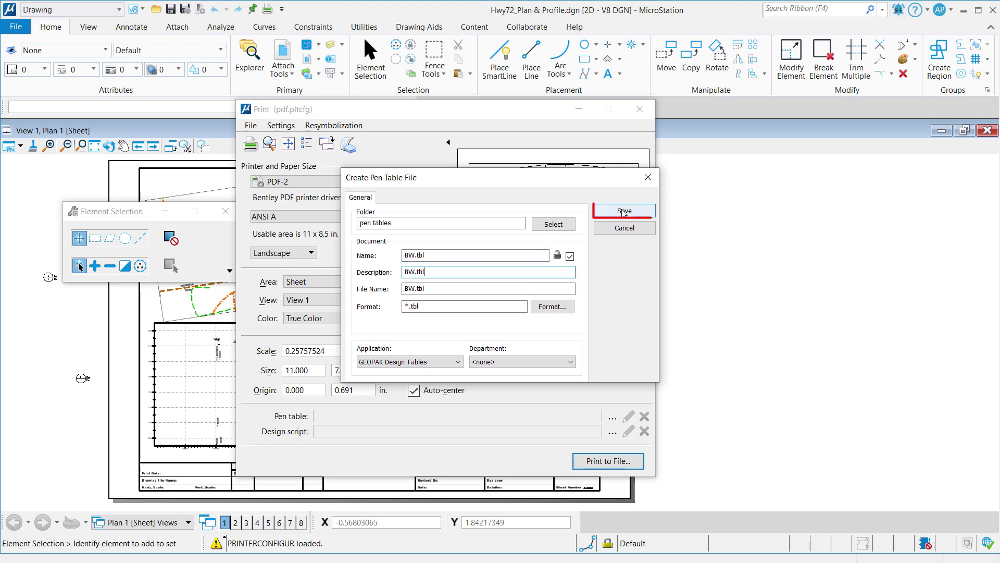
click(623, 211)
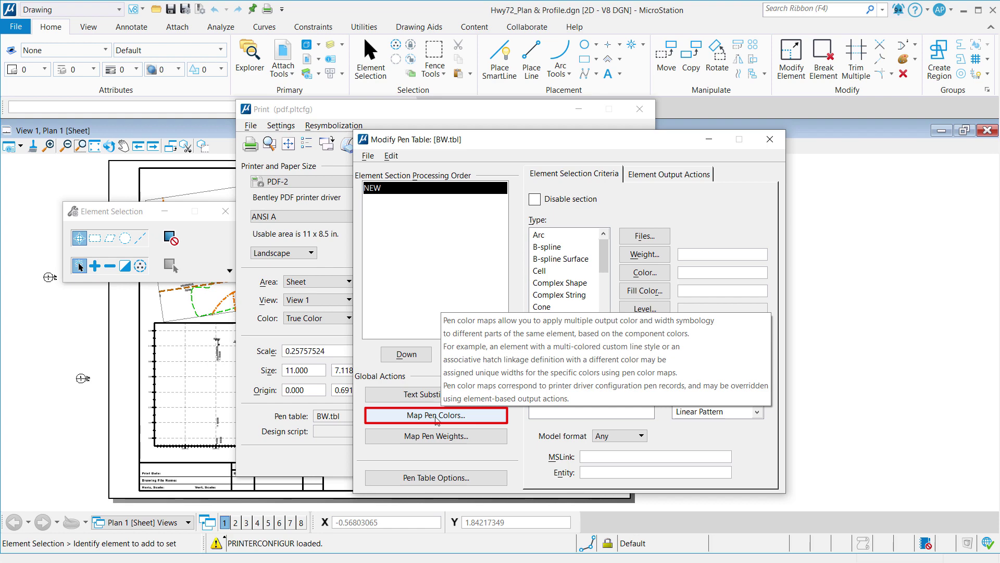
Import BW.tbl's pen colour maps from the printer driver configuration, printing all colours as 0,0,0
click(437, 417)
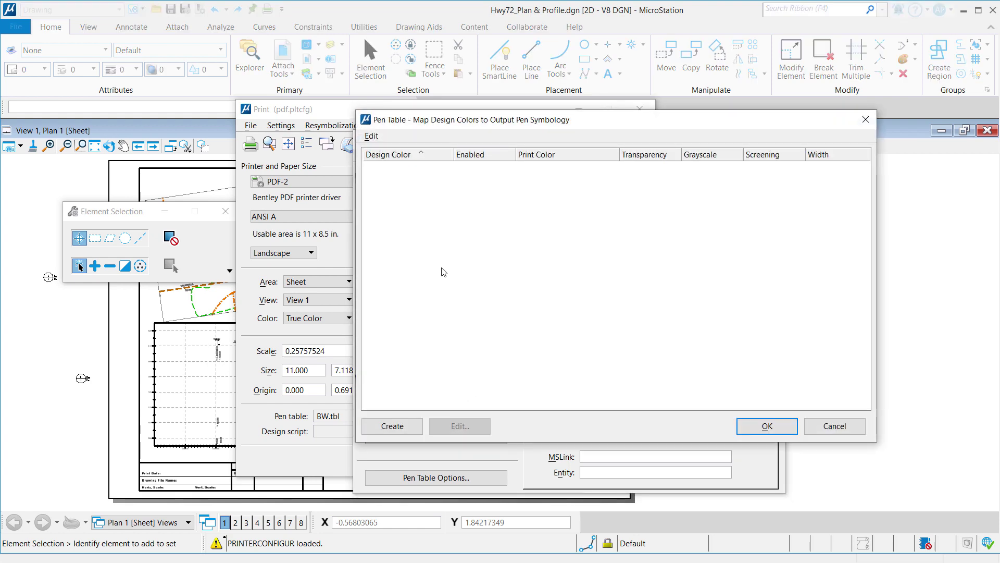
click(372, 136)
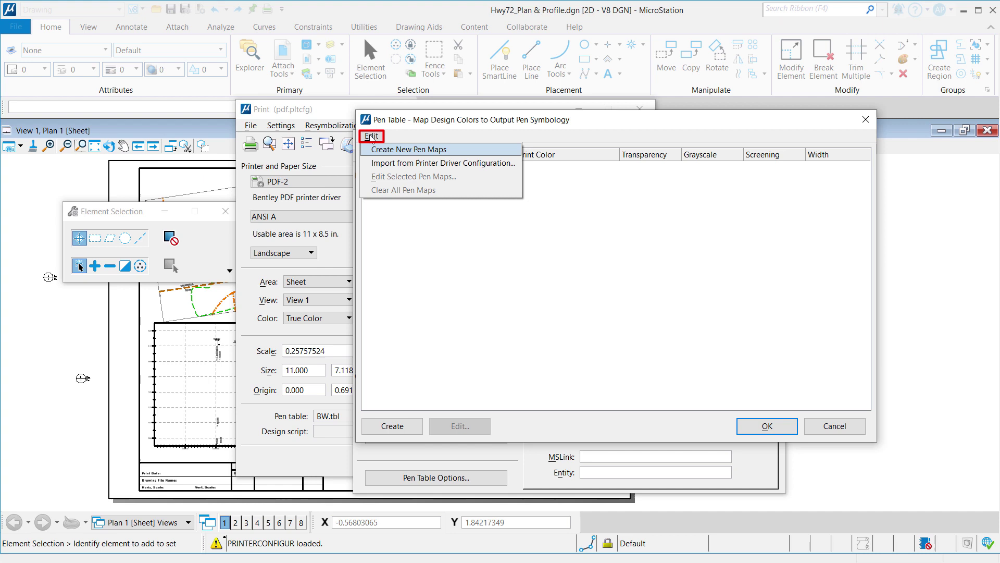
click(387, 164)
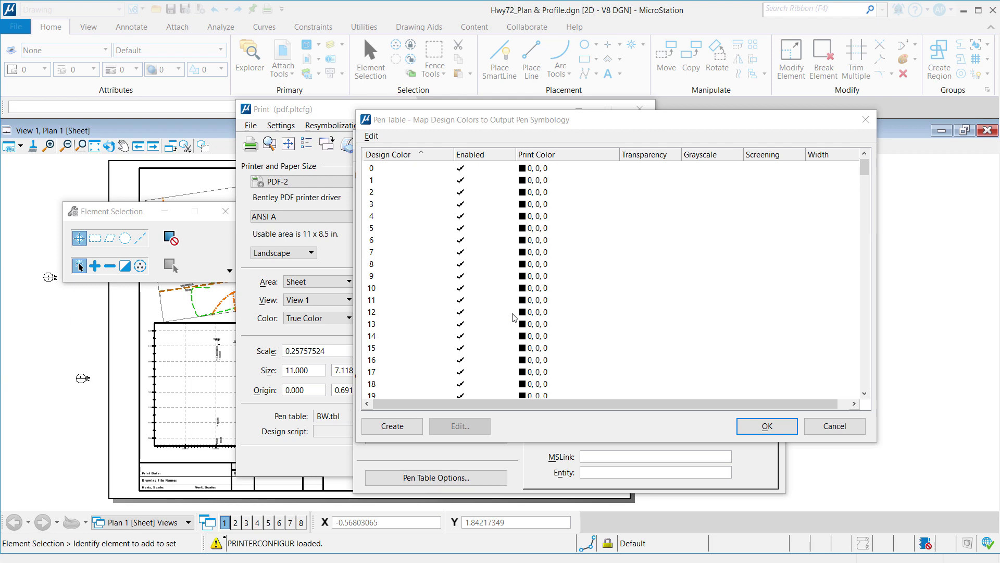
click(763, 429)
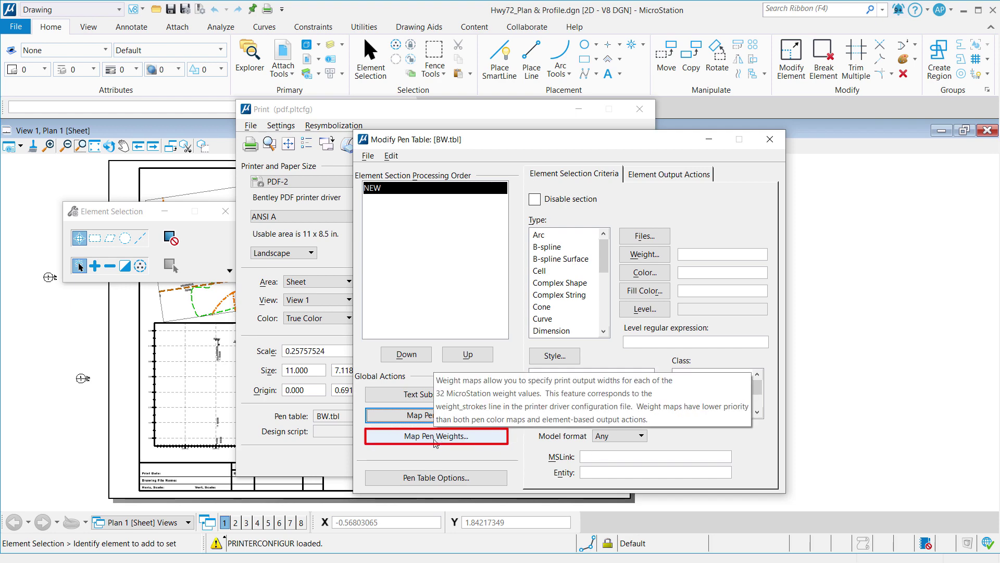
Import BW.tbl's pen weight widths from pdf.pltcfg (weight 0 at 0.169 mm, 10 at 1.5 mm)
click(435, 437)
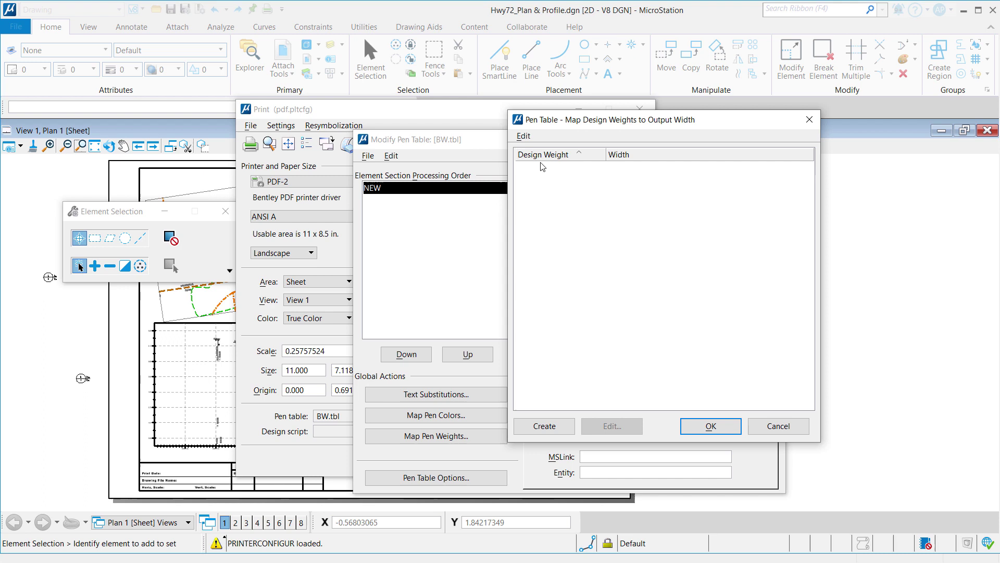
click(523, 137)
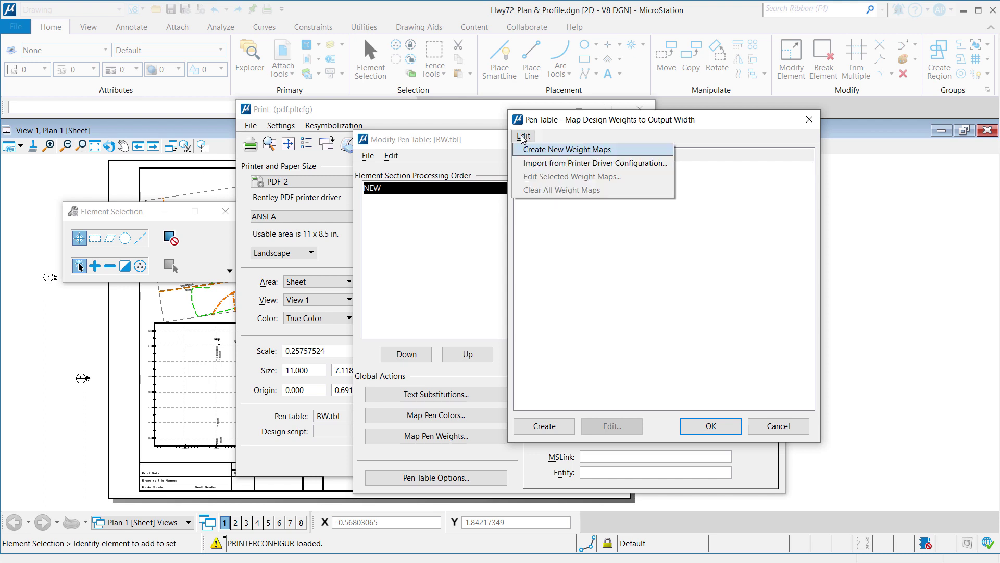
click(531, 164)
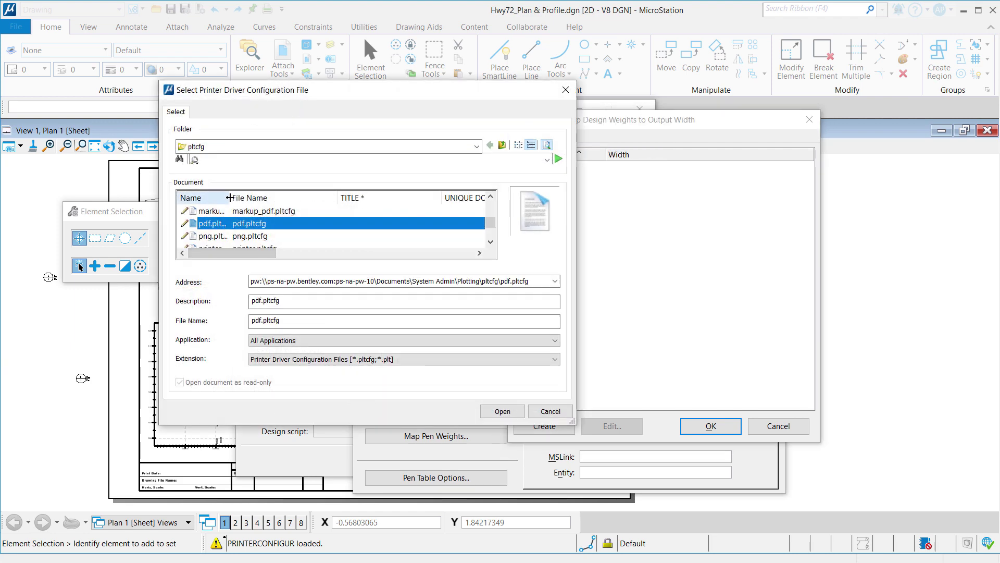
double_click(229, 197)
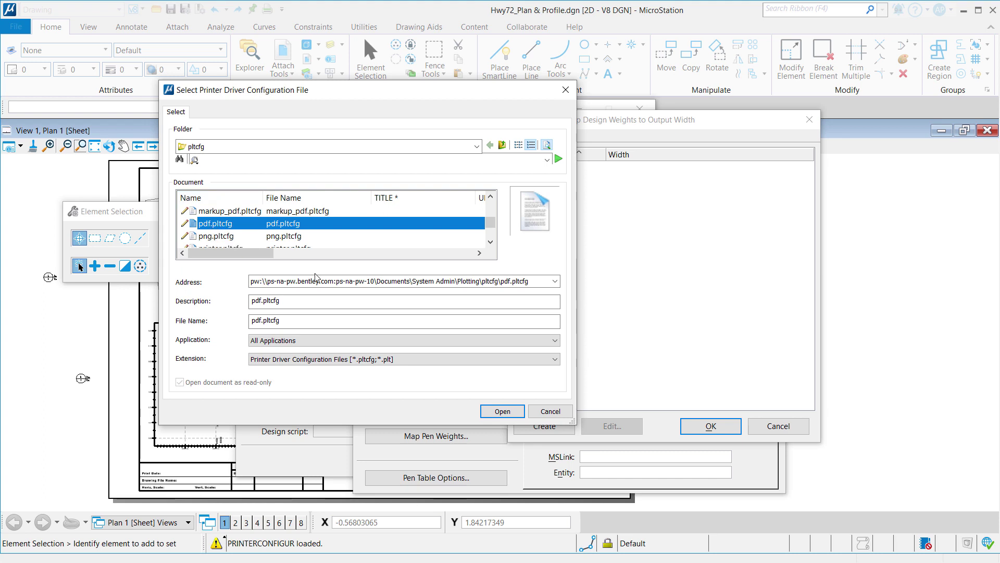
click(500, 412)
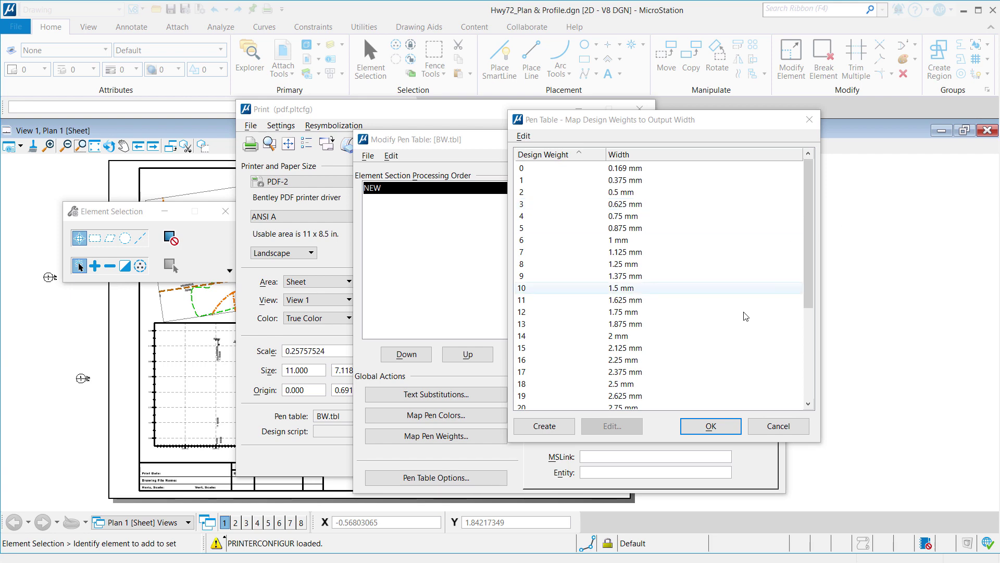
click(710, 425)
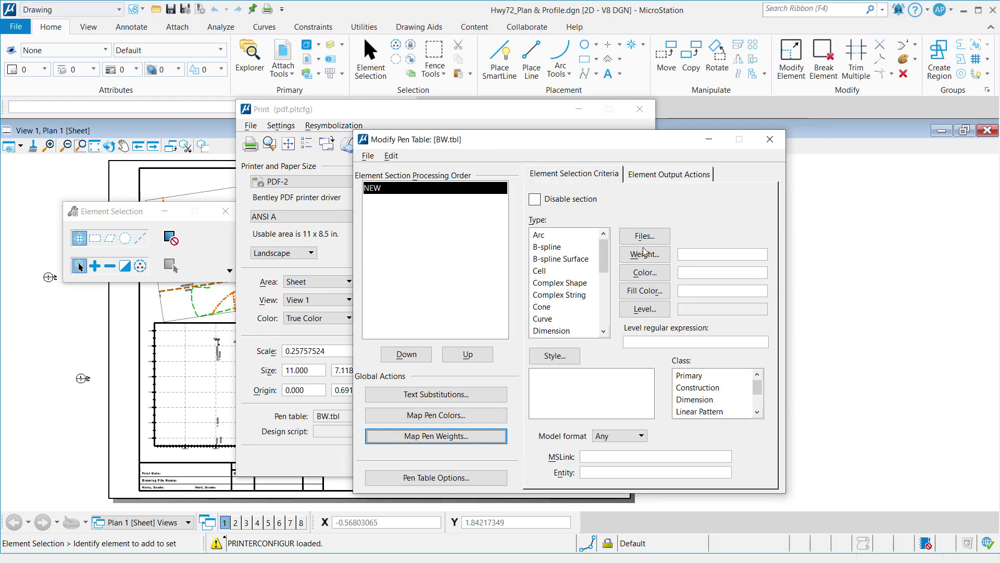
Save BW.tbl and confirm updating the server copy
click(368, 155)
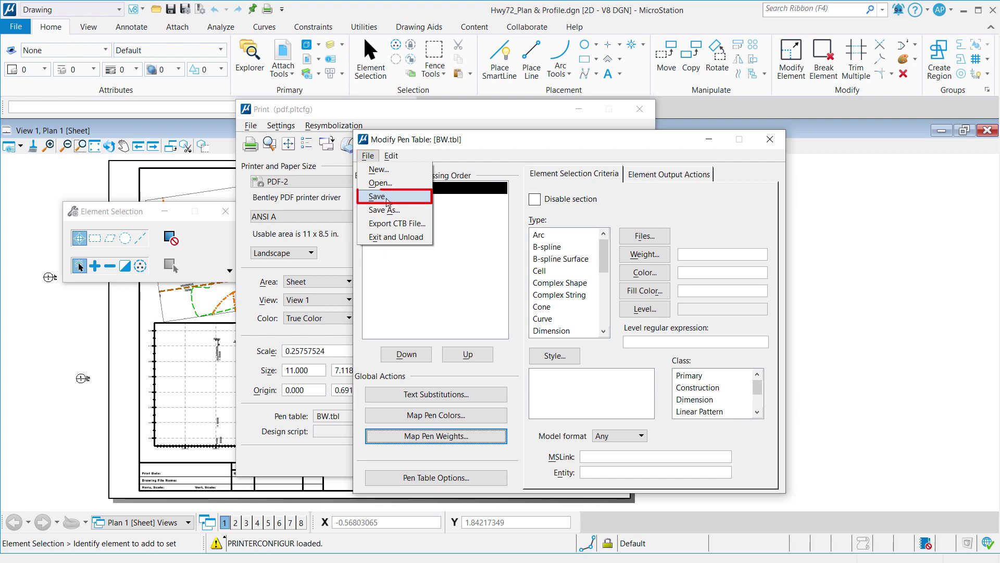
click(386, 203)
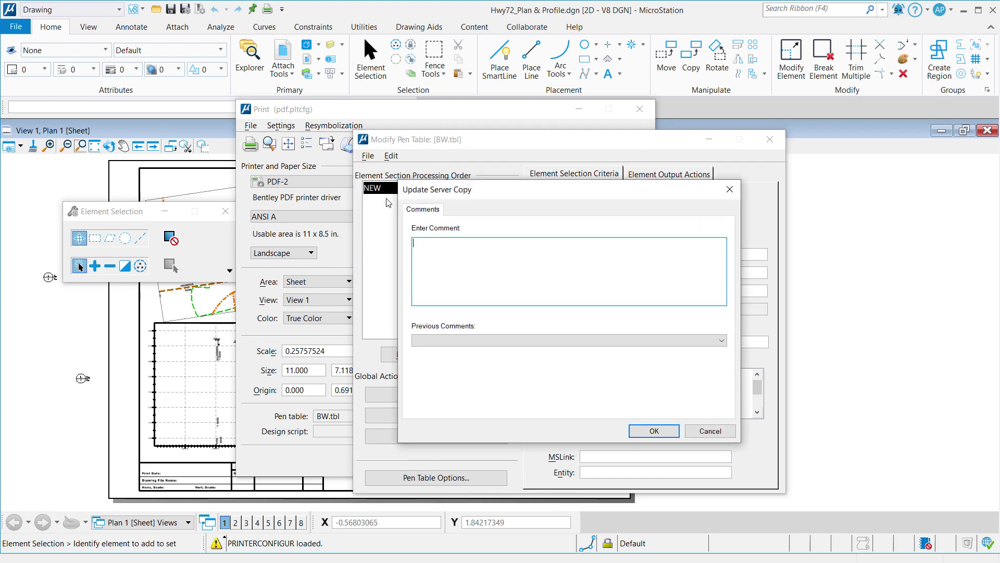
click(643, 429)
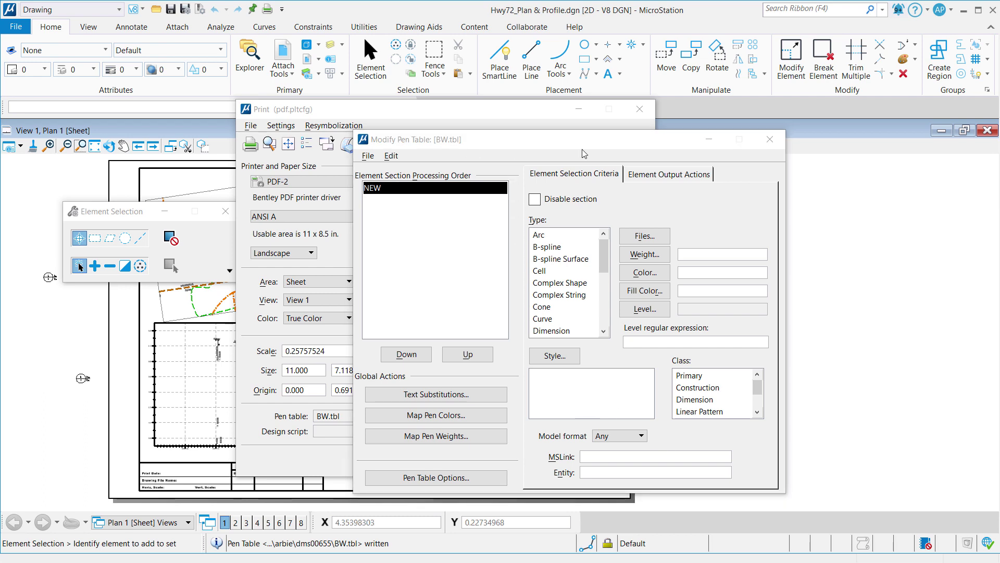
Close the pen table and Print dialogs and check BW.tbl in to the server
click(770, 140)
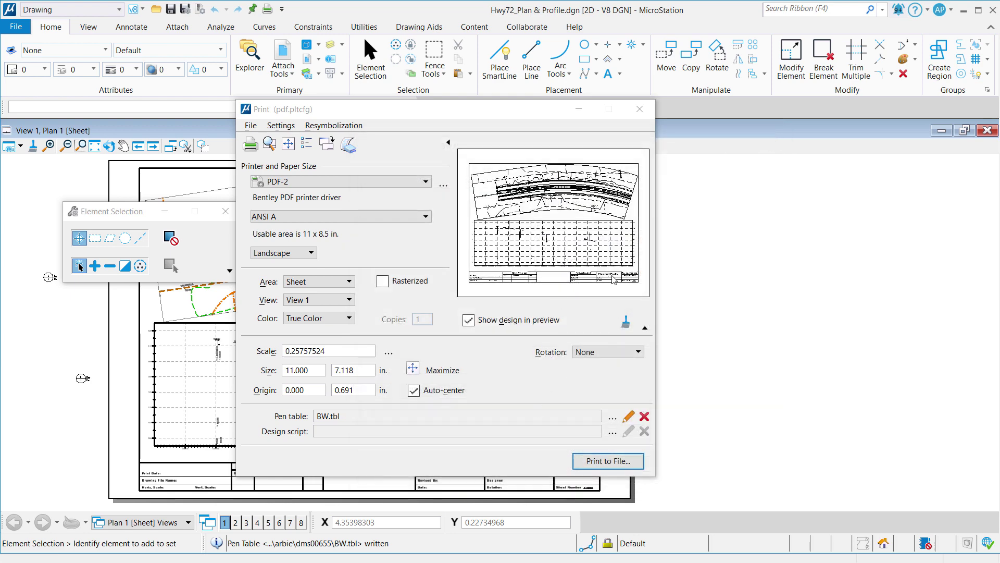
click(640, 109)
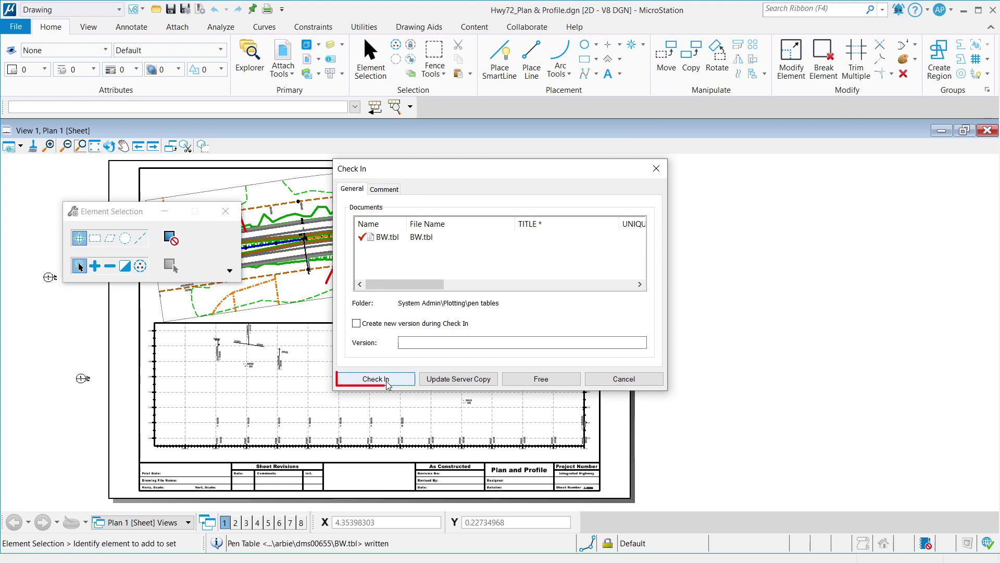
click(383, 380)
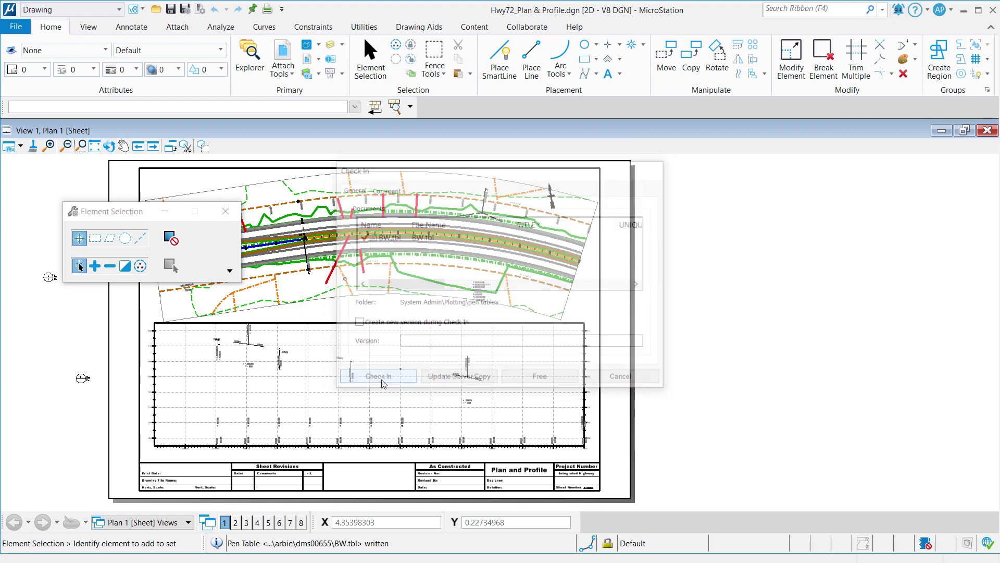